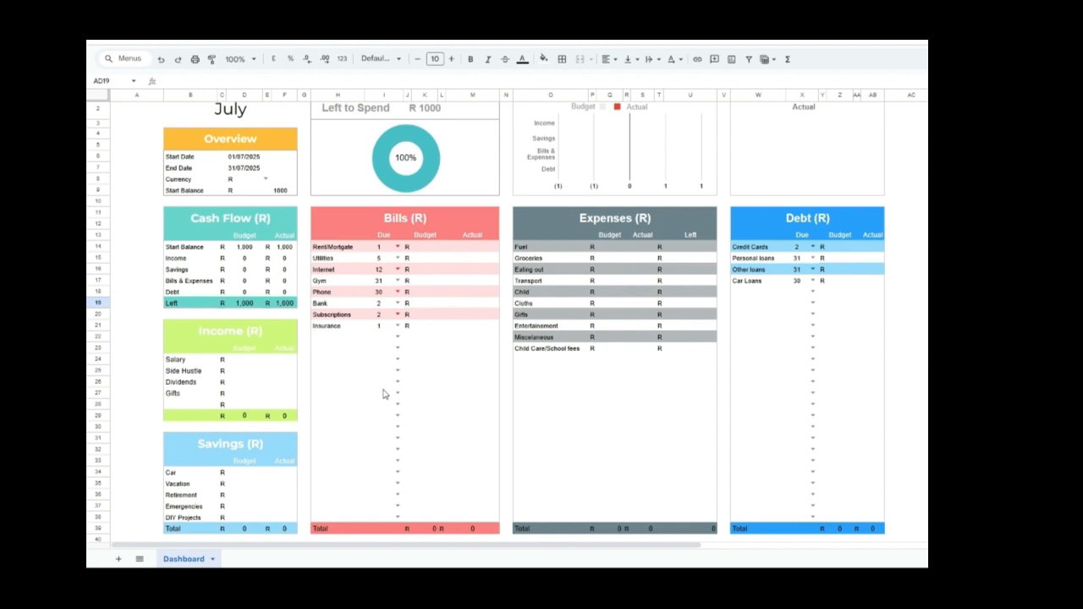
- Set the Start Date in the Overview section to 01/08/2025
{"action": "left_click", "coordinate": [245, 364]}
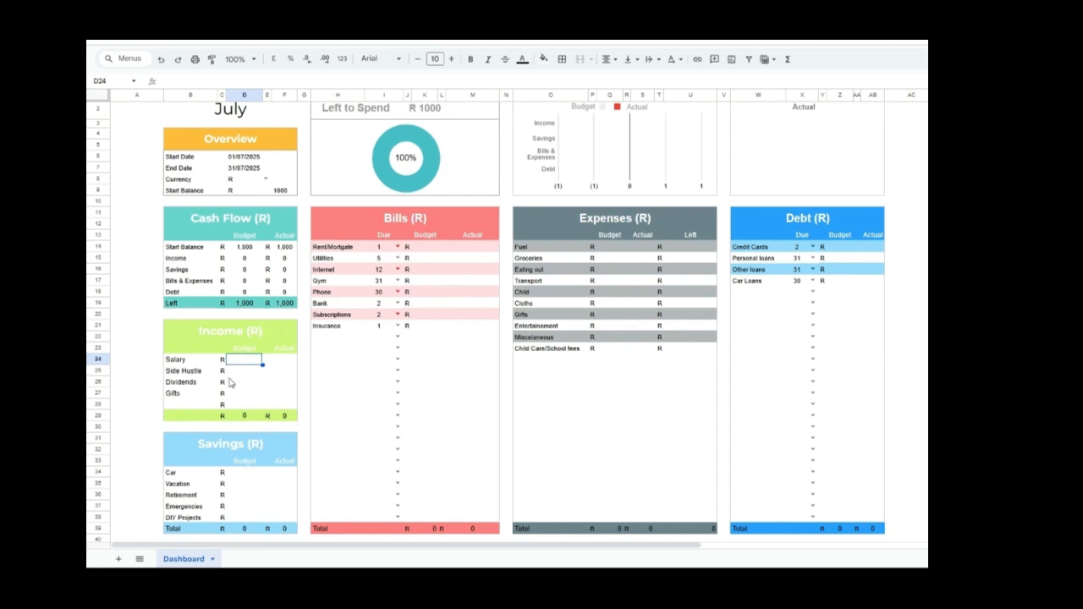
{"action": "left_click", "coordinate": [254, 158]}
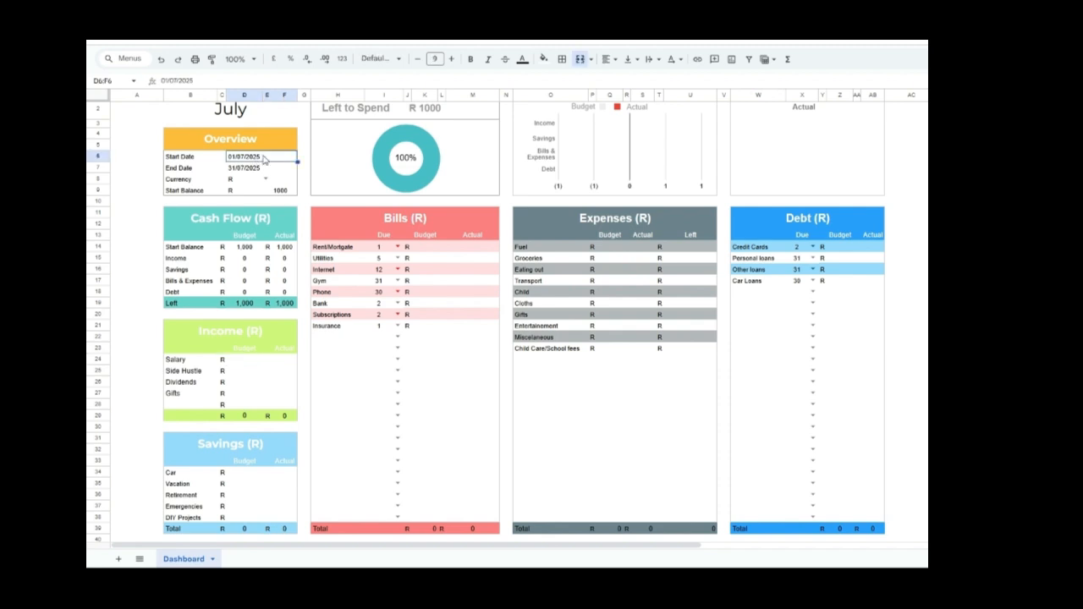
{"action": "double_click", "coordinate": [264, 157]}
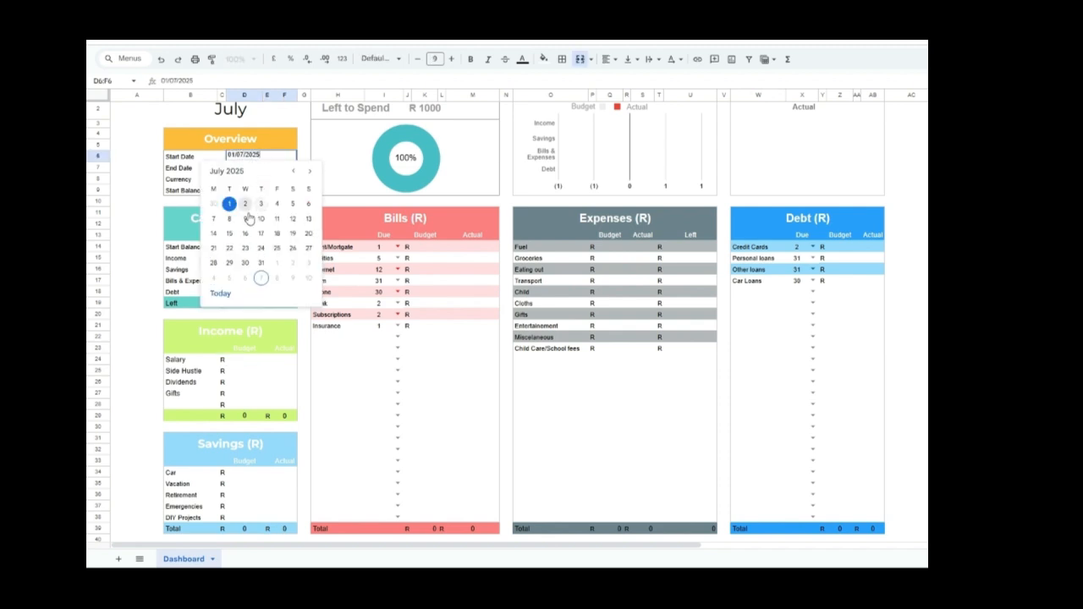
{"action": "left_click", "coordinate": [310, 173]}
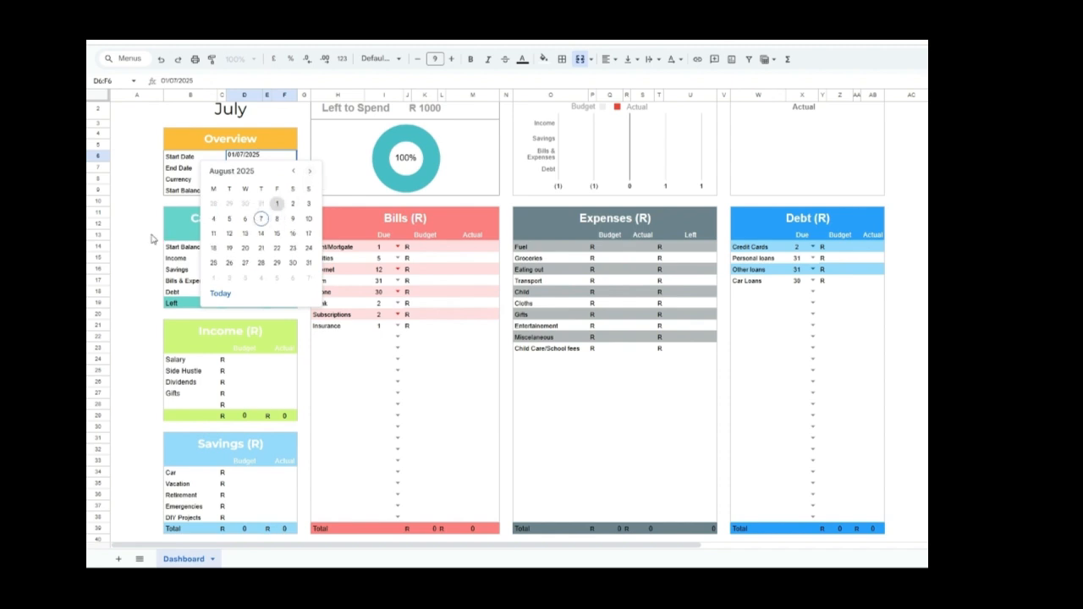
{"action": "left_click", "coordinate": [278, 206]}
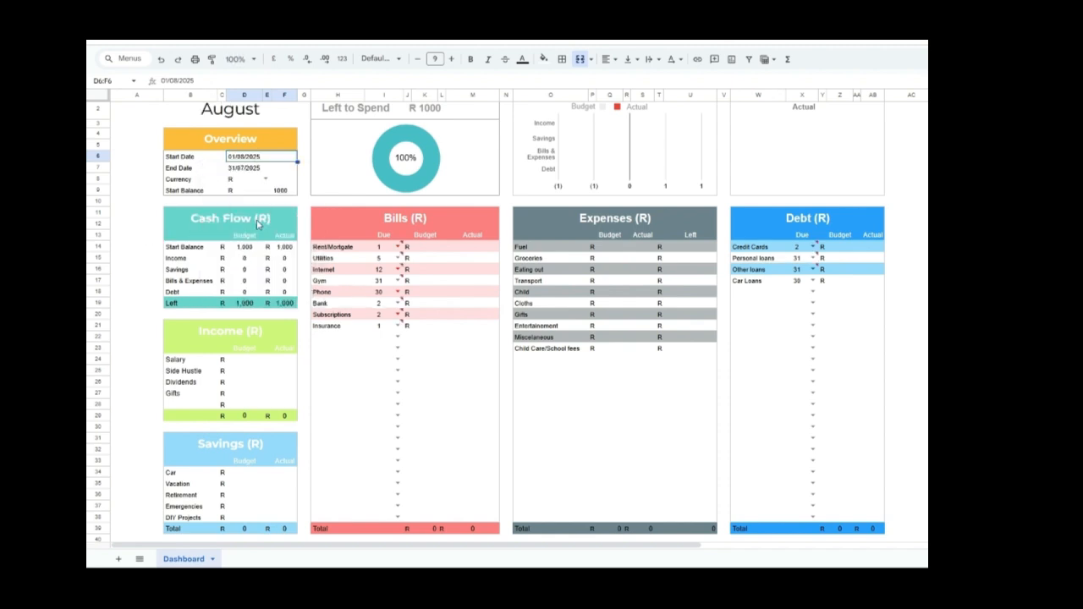
- Change the Overview section's Start Date back to 01/07/2025
{"action": "double_click", "coordinate": [272, 157]}
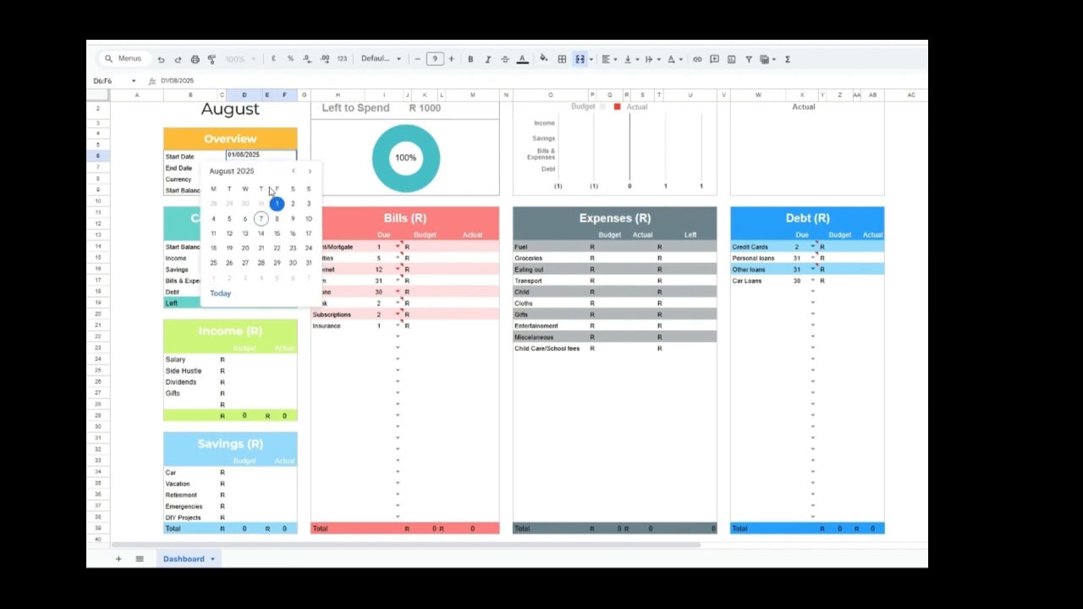
{"action": "left_click", "coordinate": [293, 172]}
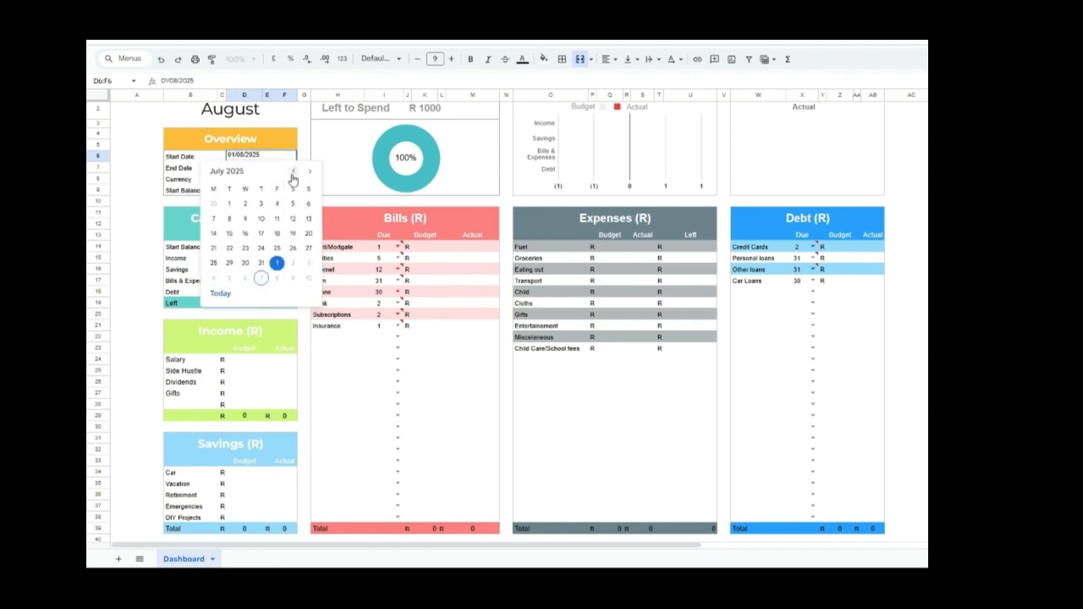
{"action": "left_click", "coordinate": [229, 204]}
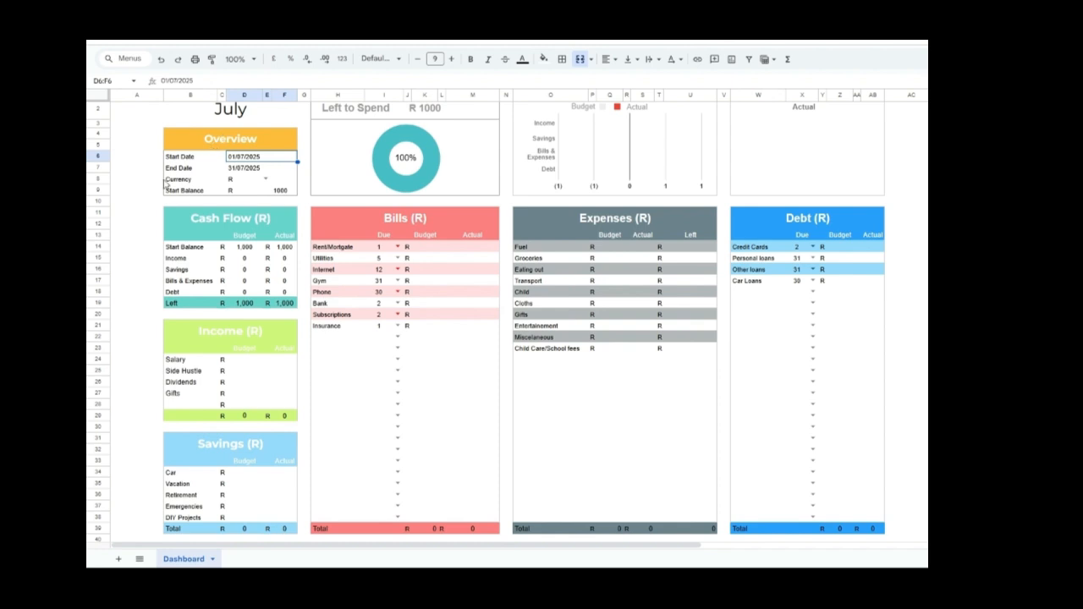
{"action": "left_click", "coordinate": [142, 225]}
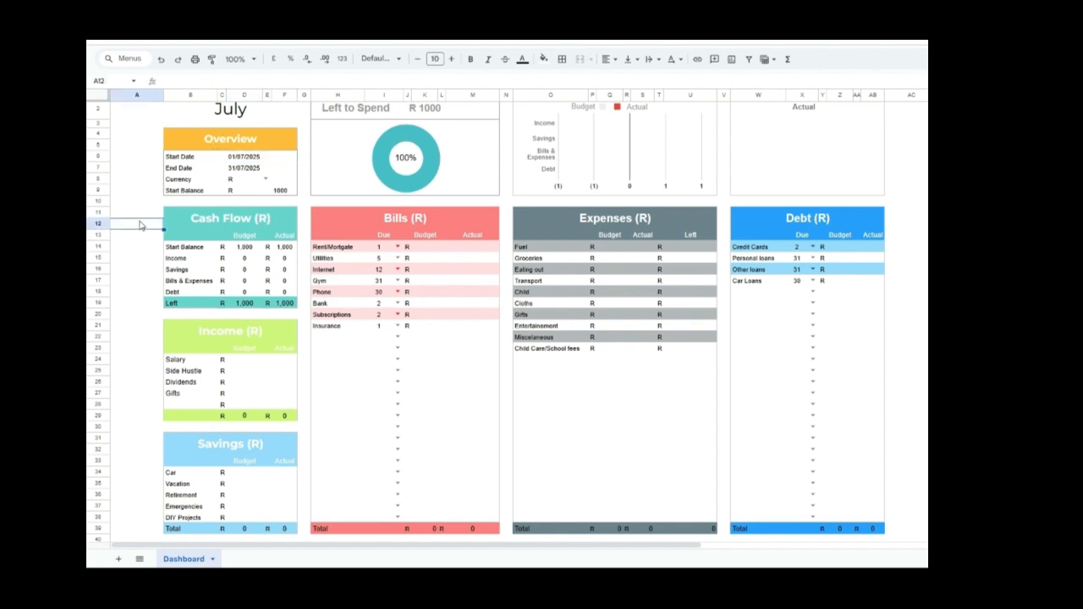
- View the available currency options in the Overview section without choosing another one
{"action": "left_click", "coordinate": [267, 180]}
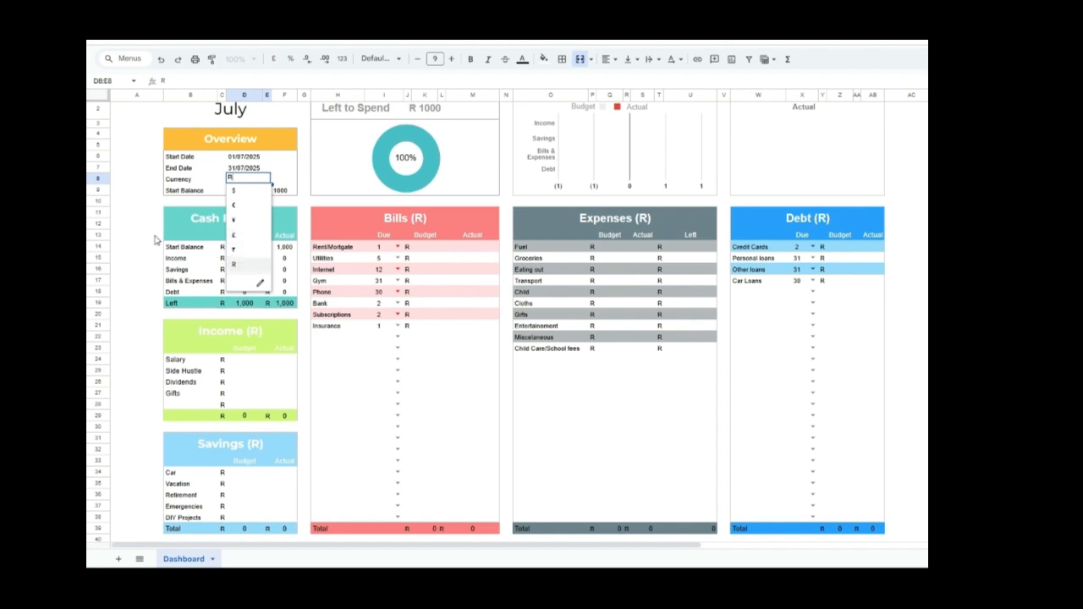
{"action": "key", "text": "Escape"}
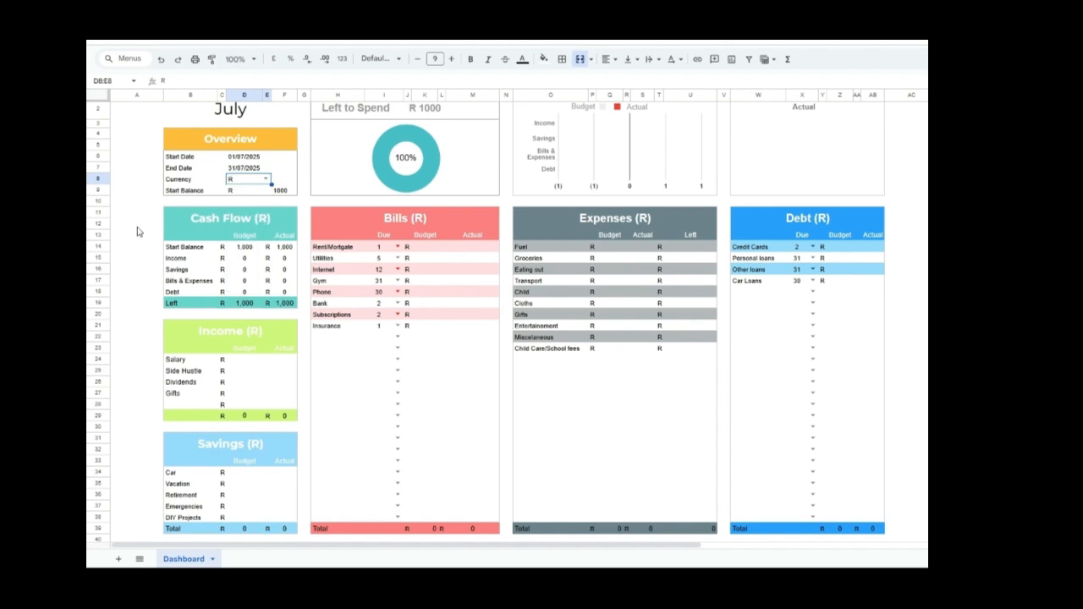
{"action": "left_click", "coordinate": [138, 227]}
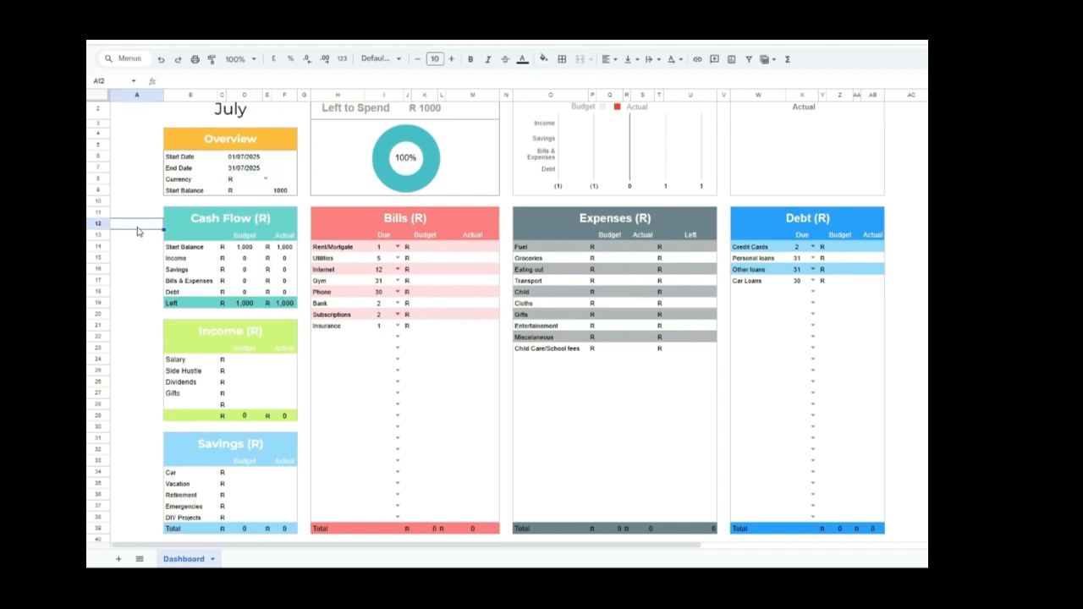
- Enter the budgeted income amounts: 25000 for Salary and 10000 for Side Hustle
{"action": "left_click", "coordinate": [244, 360]}
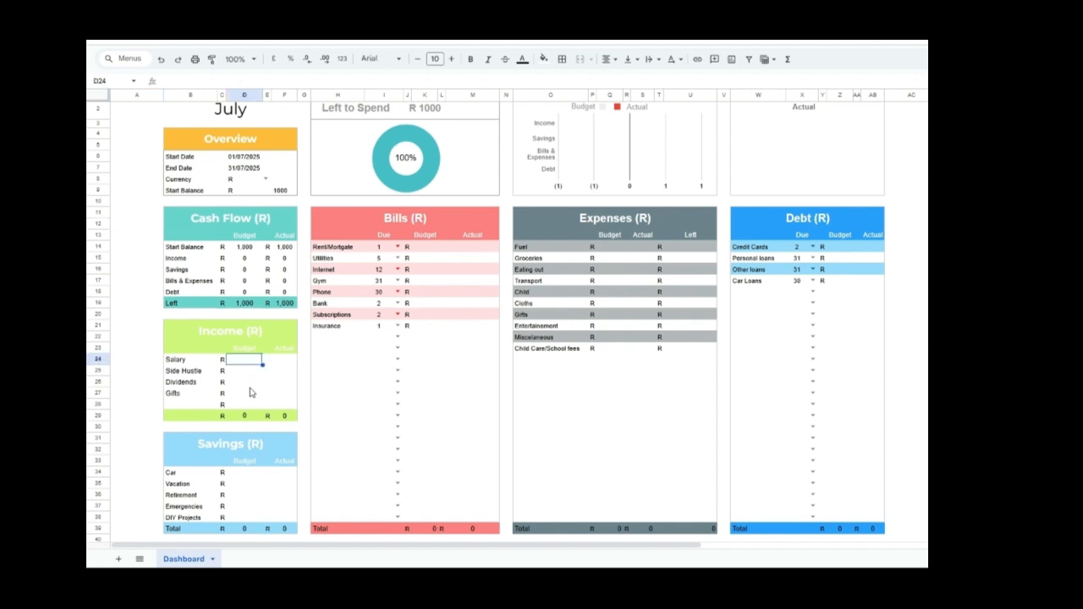
{"action": "type", "text": "25000"}
{"action": "key", "text": "Return"}
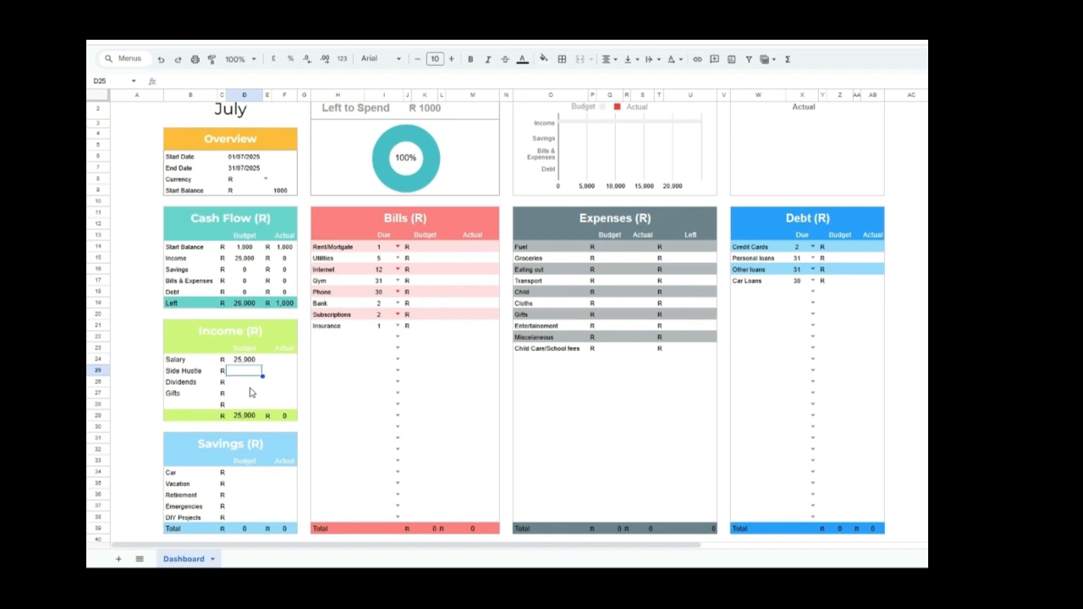
{"action": "type", "text": "10000"}
{"action": "key", "text": "Return"}
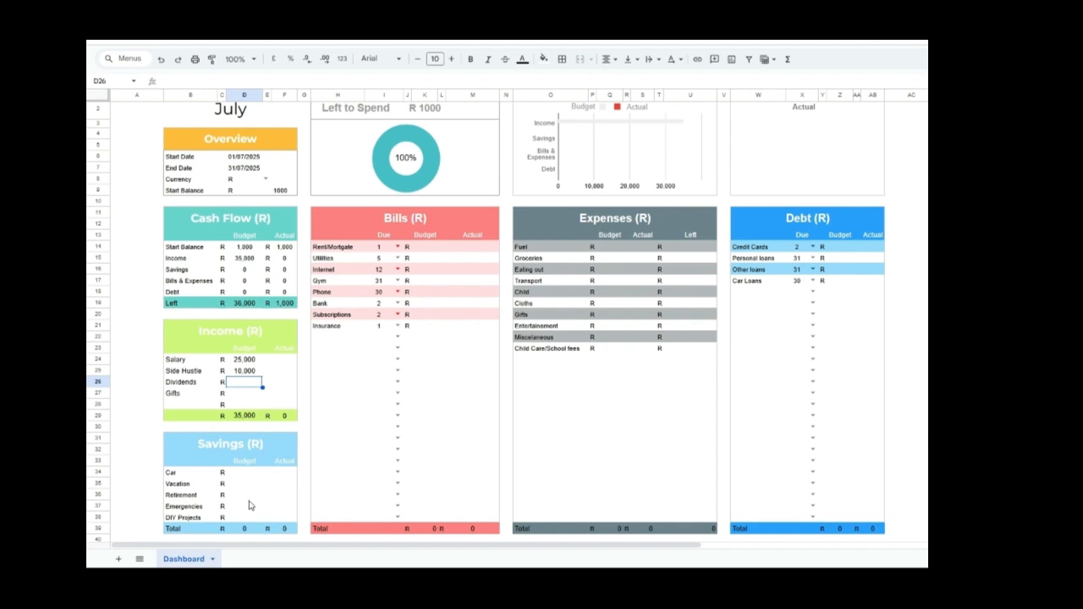
- Enter the savings budget: 640 for Car, 500 for Vacation, 2500 for Emergencies and 500 for DIY Projects, skipping Retirement
{"action": "left_click", "coordinate": [242, 476]}
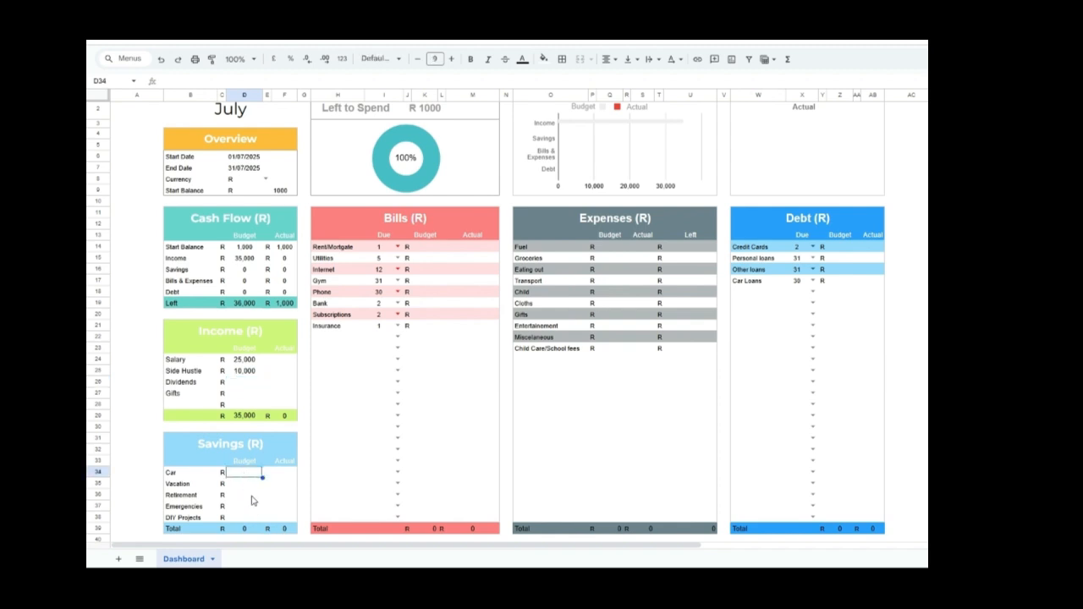
{"action": "type", "text": "640"}
{"action": "key", "text": "Return"}
{"action": "type", "text": "500"}
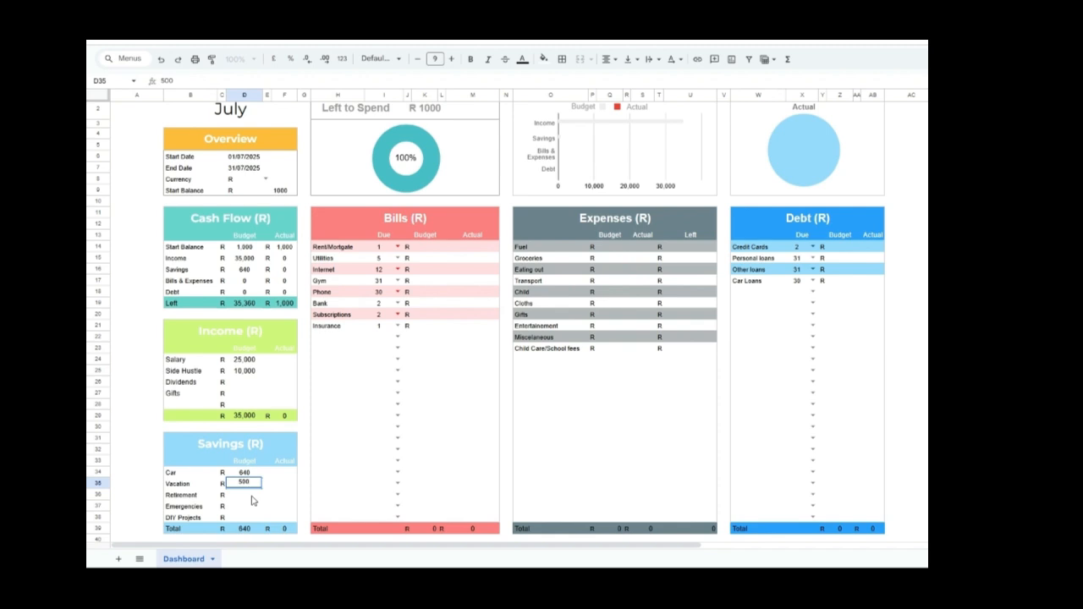
{"action": "key", "text": "Return"}
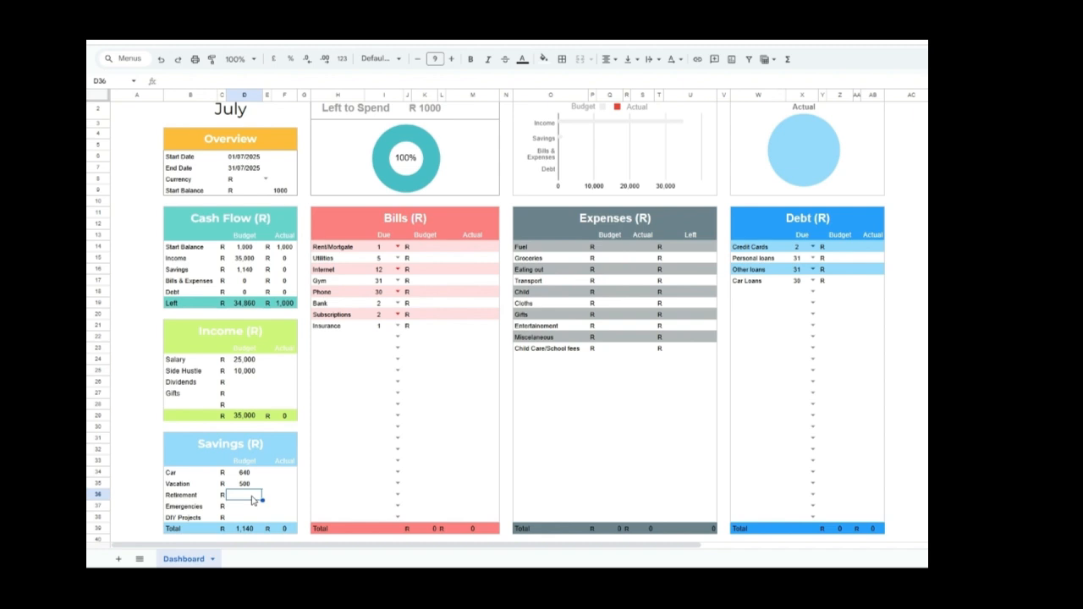
{"action": "key", "text": "Down"}
{"action": "type", "text": "2500"}
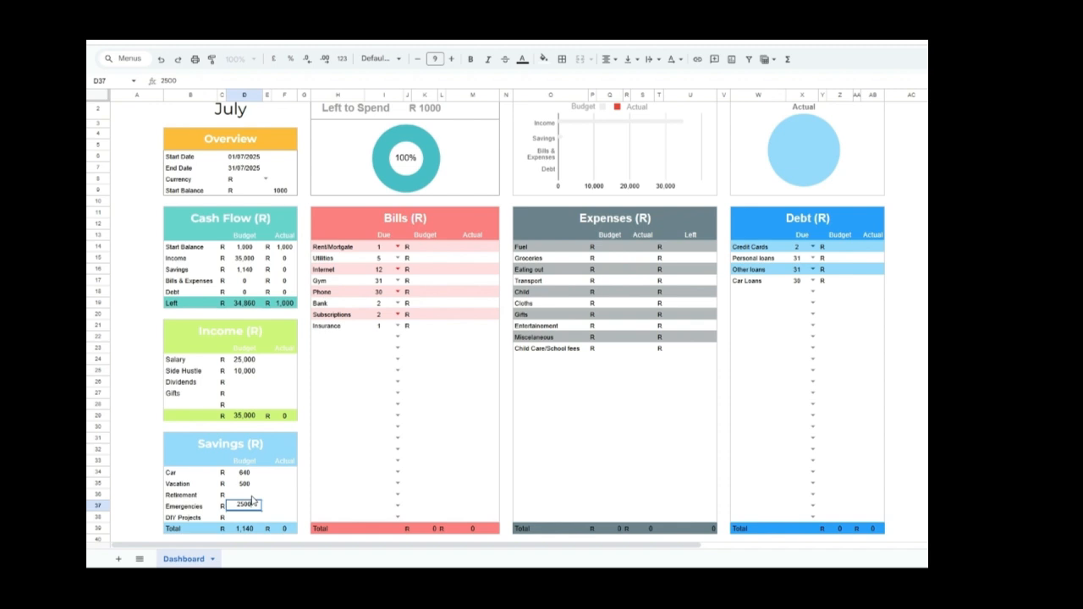
{"action": "key", "text": "Return"}
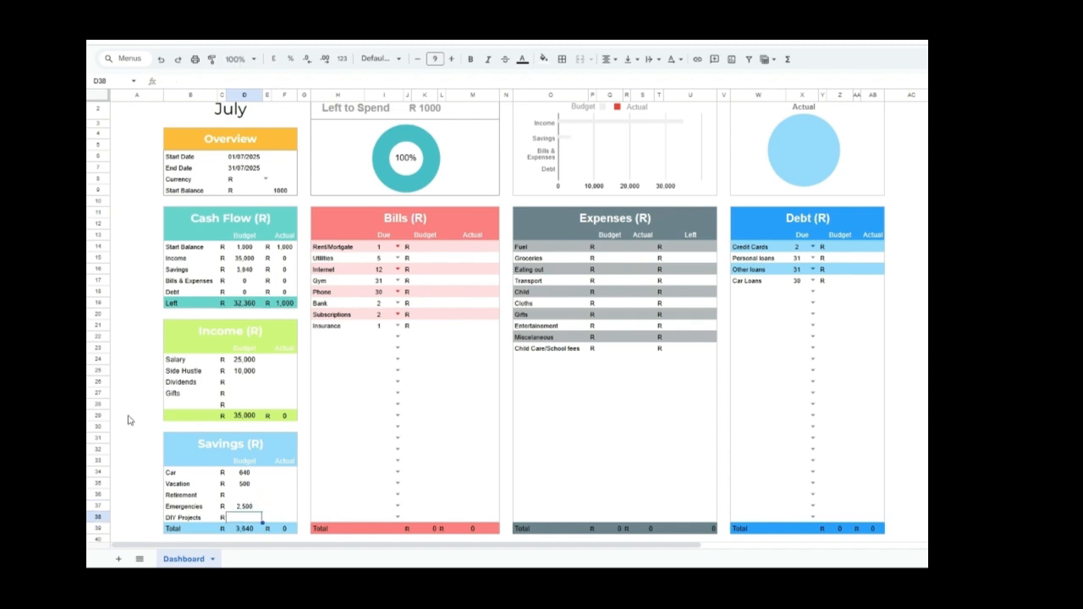
{"action": "type", "text": "500"}
{"action": "key", "text": "Return"}
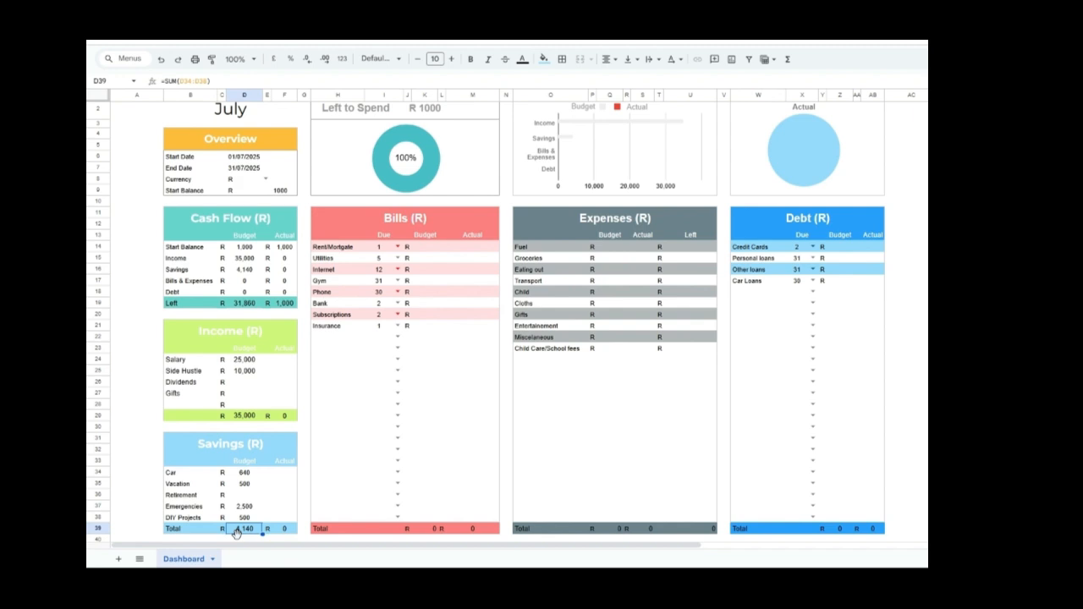
- Enter the bills budget for Rent/Mortgage as 8000, Utilities as 2000 and Internet as 300
{"action": "left_click", "coordinate": [428, 247]}
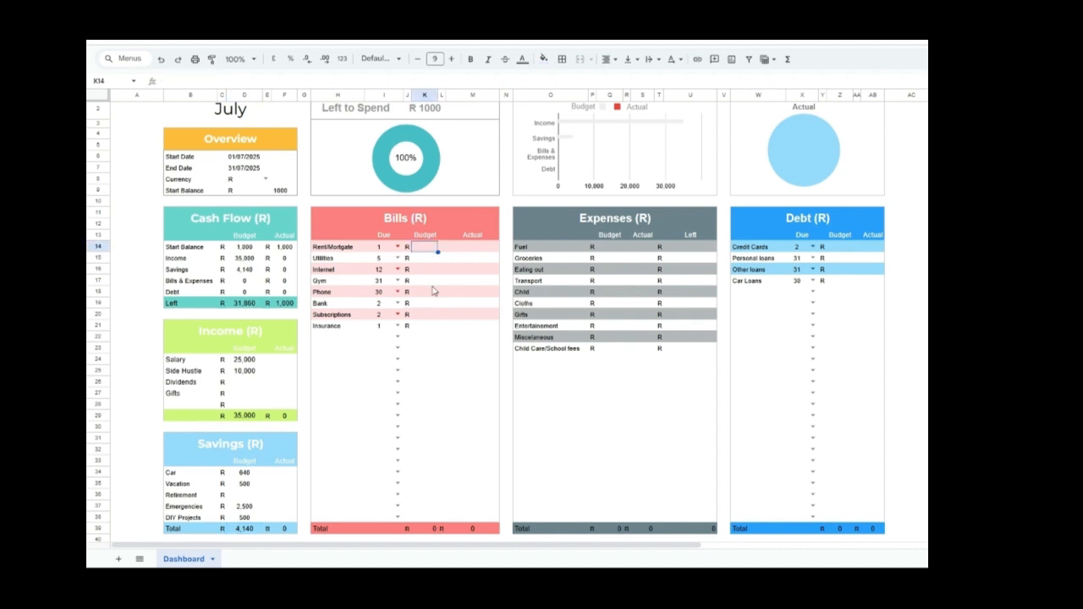
{"action": "type", "text": "8000"}
{"action": "key", "text": "Return"}
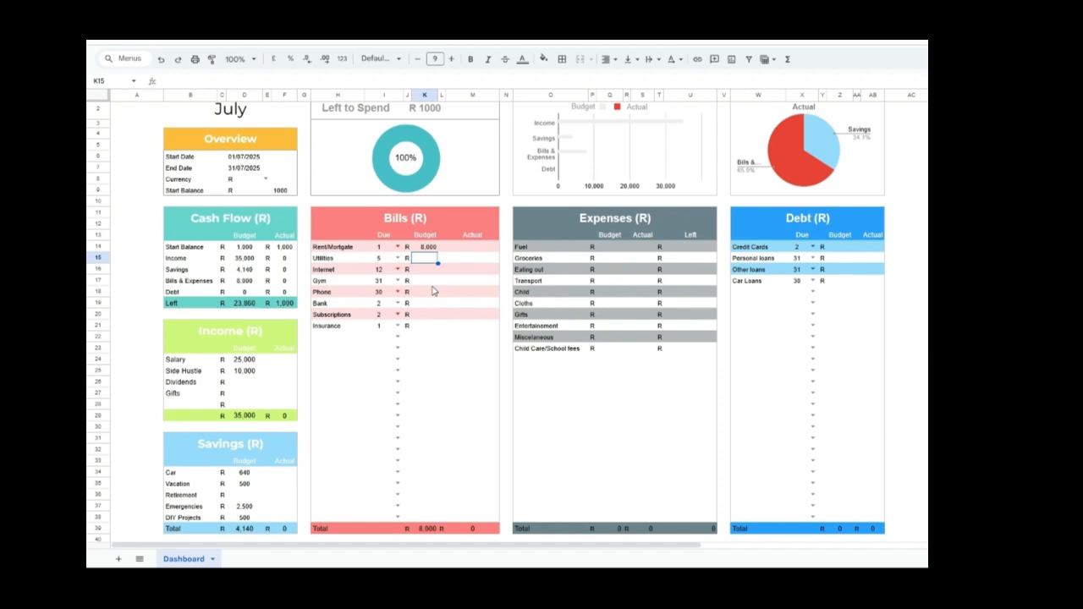
{"action": "key", "text": "Up"}
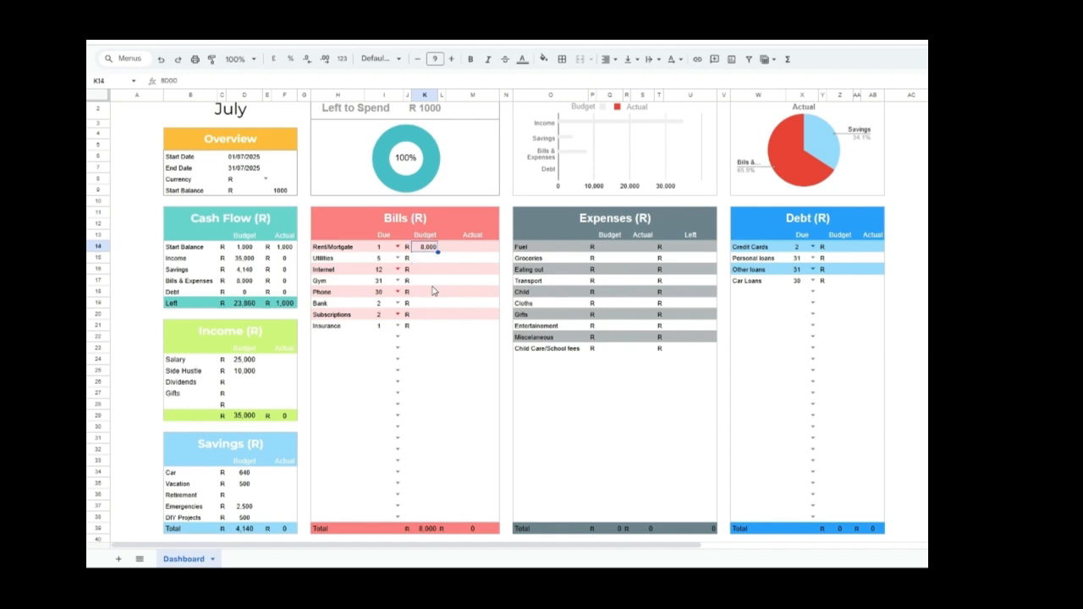
{"action": "key", "text": "Down"}
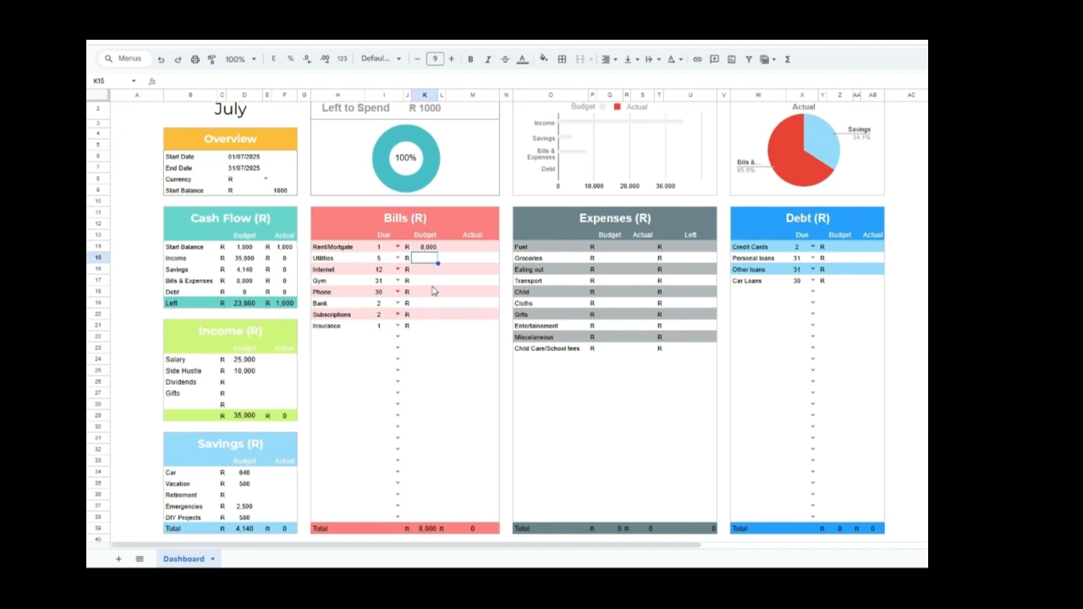
{"action": "type", "text": "2000"}
{"action": "key", "text": "Return"}
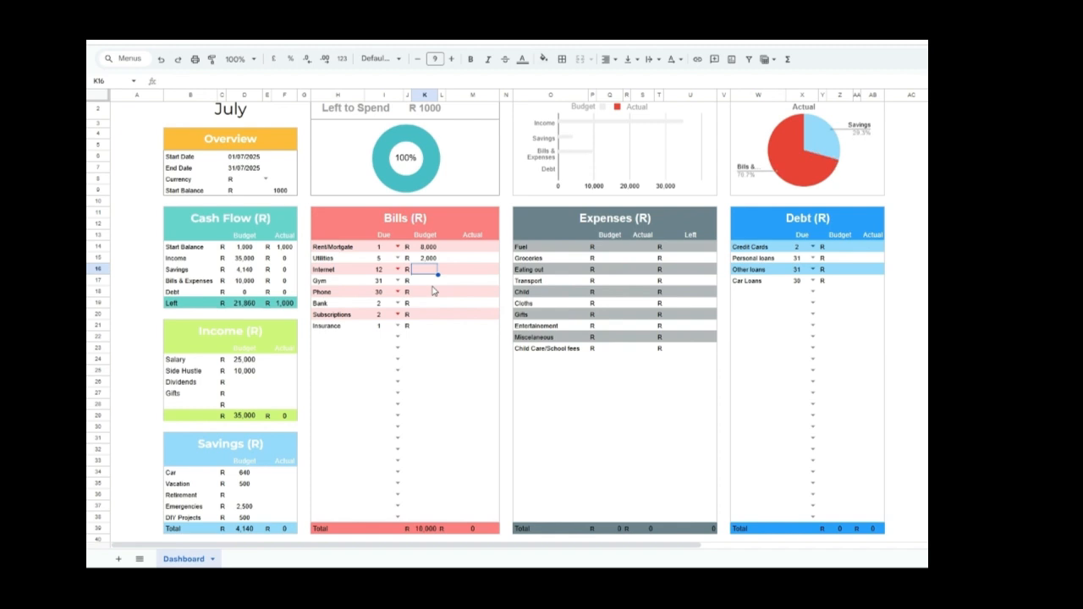
{"action": "type", "text": "300"}
{"action": "key", "text": "Return"}
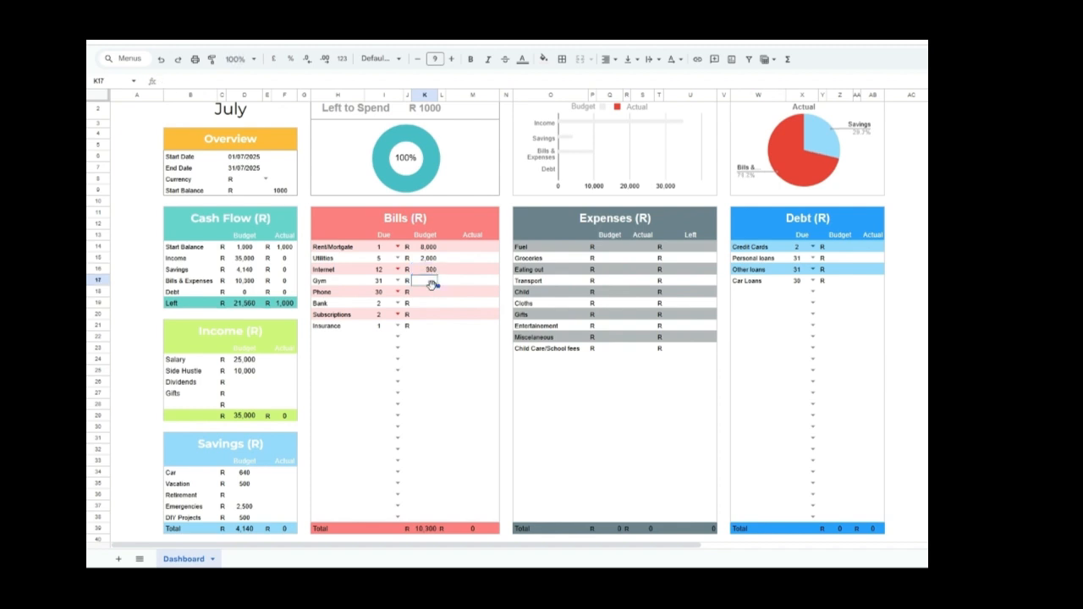
- Fill in the bills budget with 0 for Gym, 800 for Phone, 250 for Bank, 100 for Subscriptions and 1500 for Insurance
{"action": "type", "text": "800"}
{"action": "key", "text": "Return"}
{"action": "type", "text": "800"}
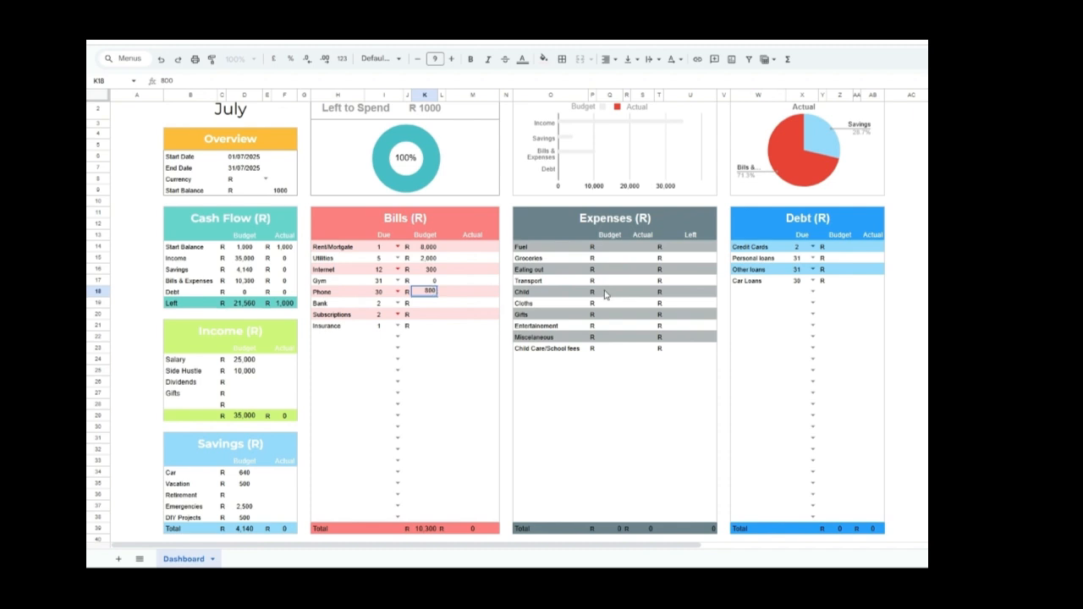
{"action": "key", "text": "Return"}
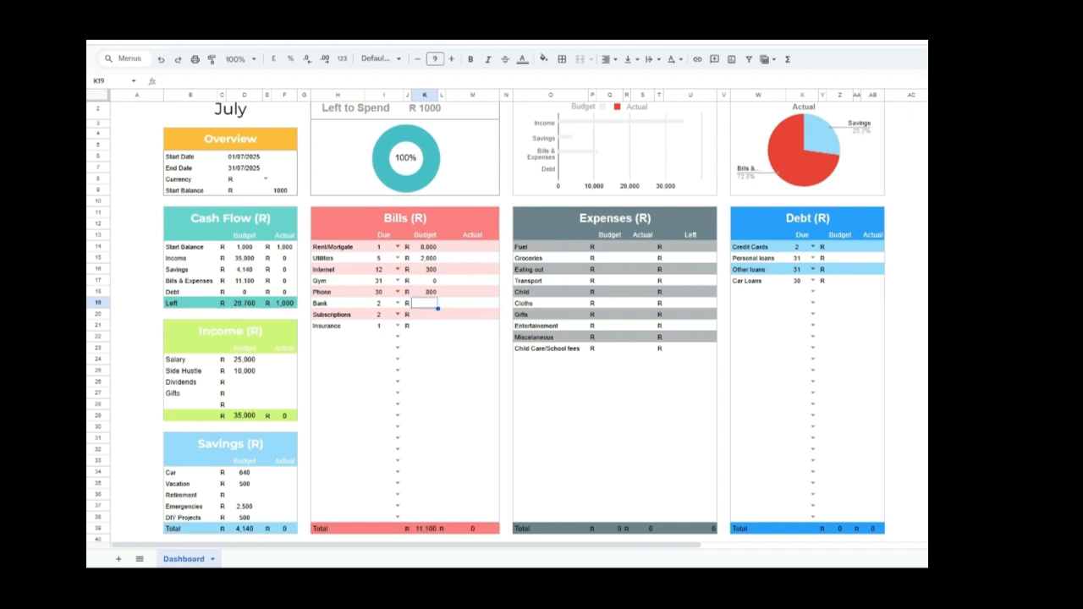
{"action": "type", "text": "250"}
{"action": "key", "text": "Return"}
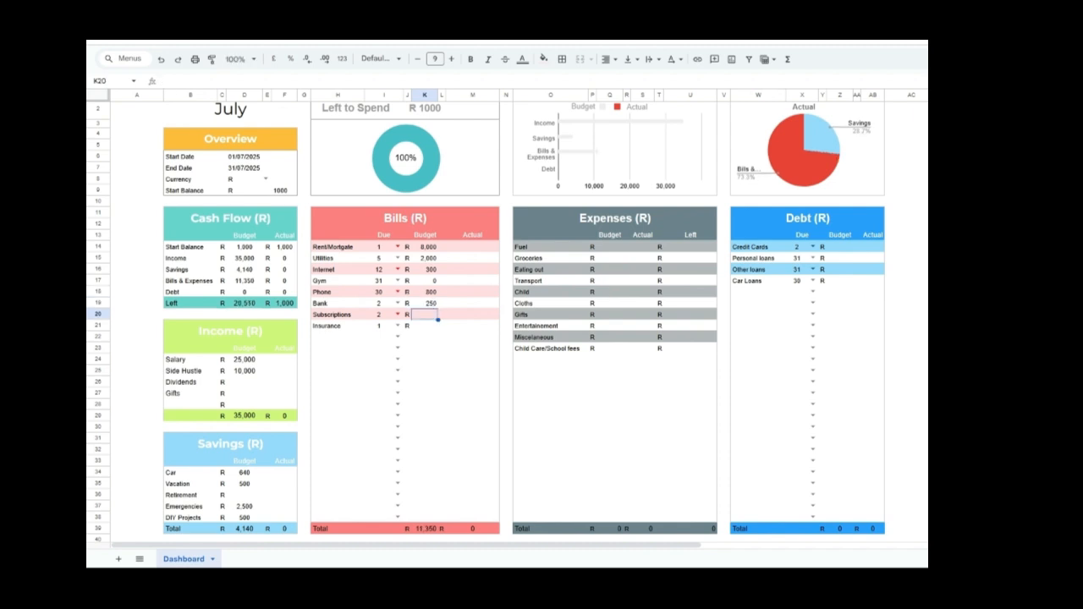
{"action": "type", "text": "100"}
{"action": "key", "text": "Return"}
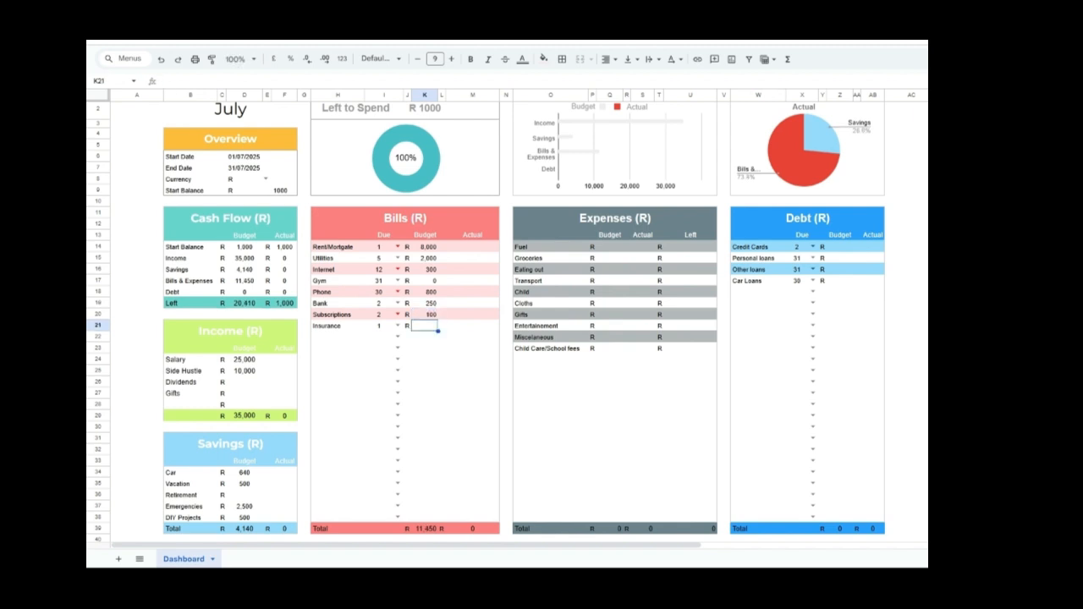
{"action": "type", "text": "1500"}
{"action": "key", "text": "Return"}
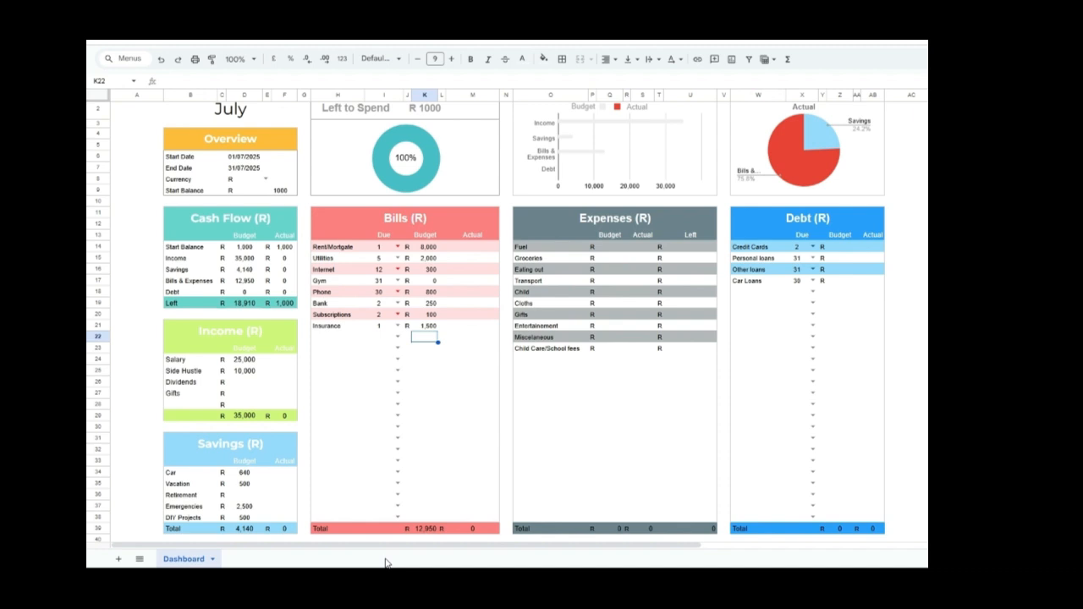
- Enter budgeted expenses of 2000 for Fuel and 2000 for Groceries
{"action": "left_click", "coordinate": [613, 246]}
{"action": "type", "text": "2,00"}
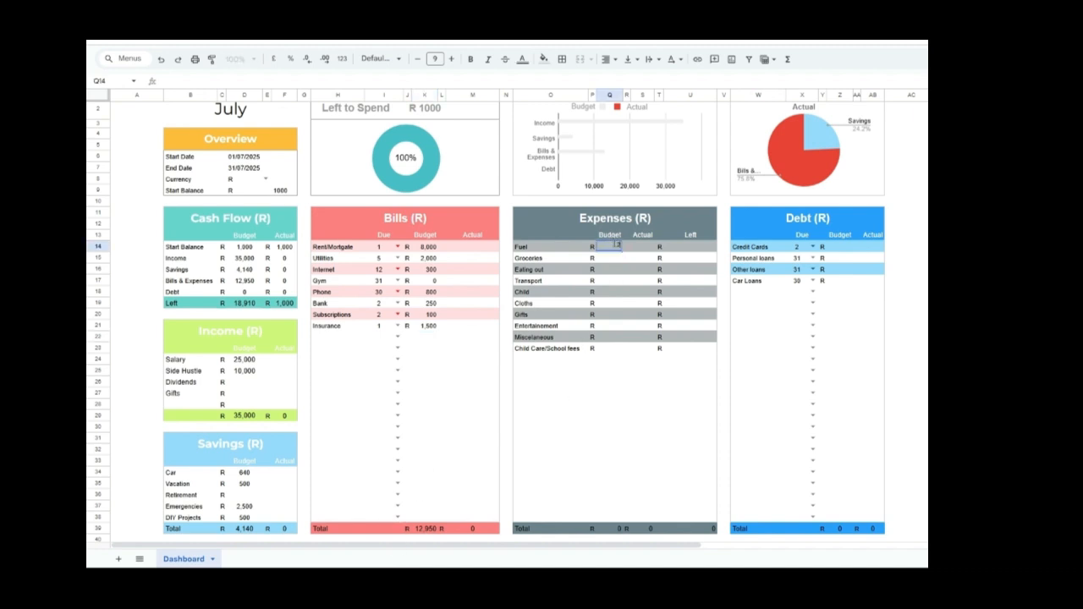
{"action": "type", "text": "0"}
{"action": "key", "text": "Return"}
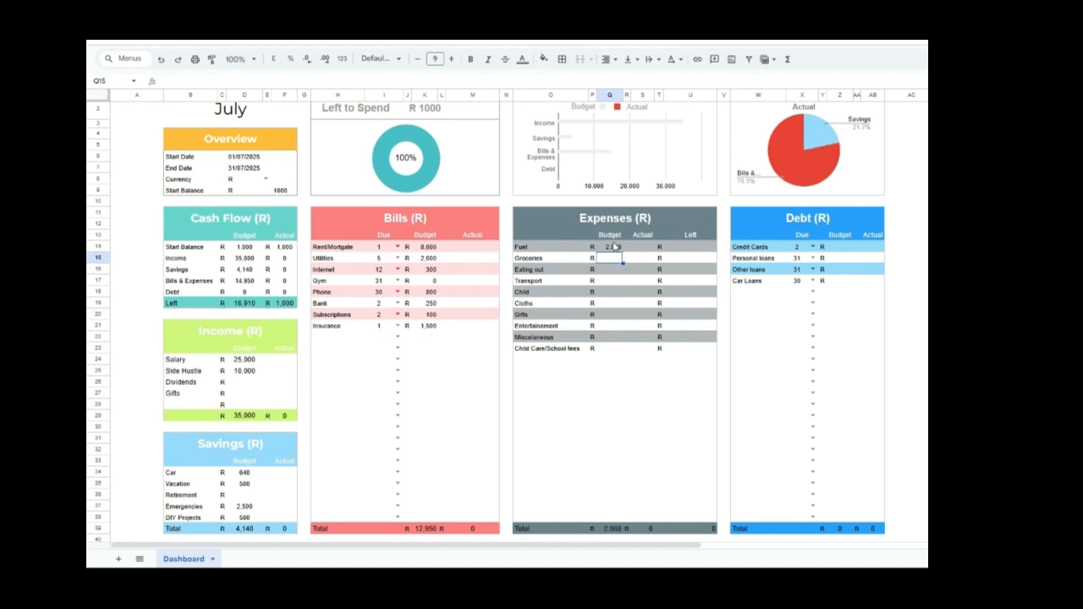
{"action": "type", "text": "2000"}
{"action": "key", "text": "Return"}
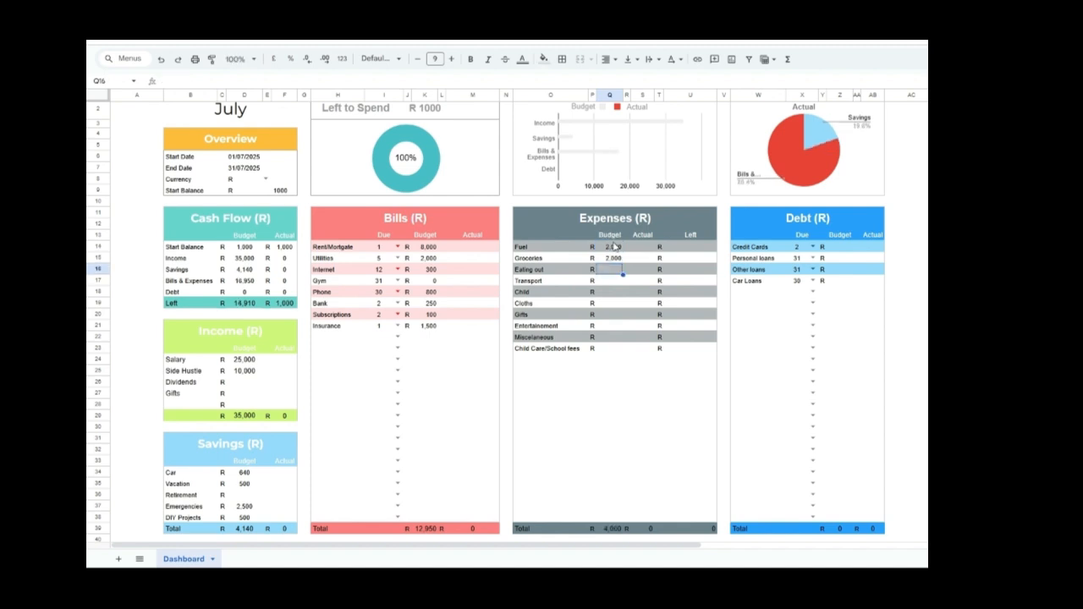
- Enter budgeted expenses of 1000 for Eating out, 1500 for Transport and 100 for Child
{"action": "type", "text": "1000"}
{"action": "key", "text": "Return"}
{"action": "type", "text": "1500"}
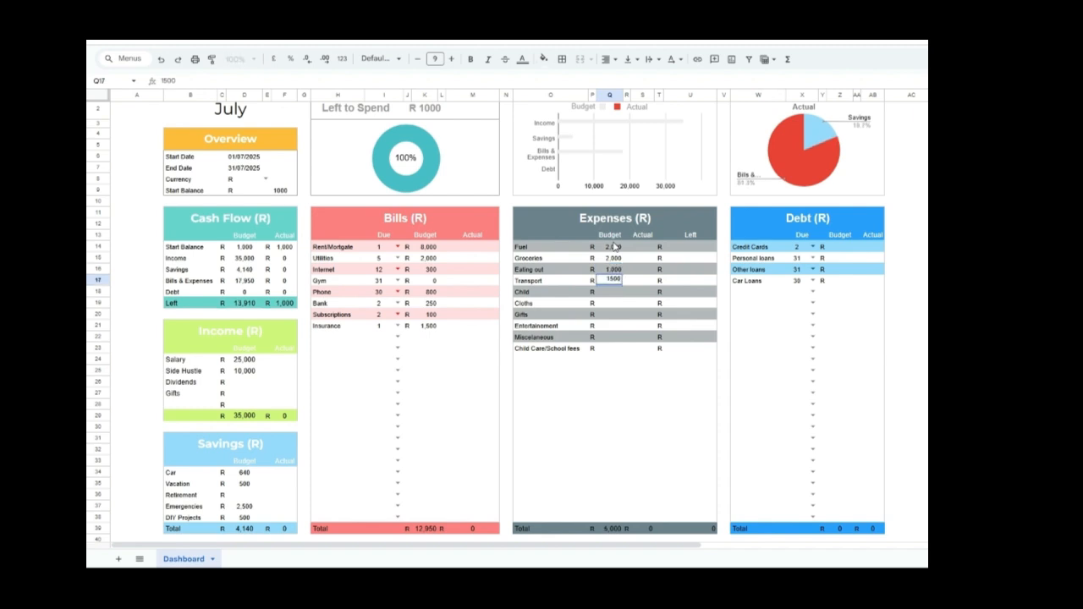
{"action": "key", "text": "Return"}
{"action": "type", "text": "100"}
{"action": "key", "text": "Return"}
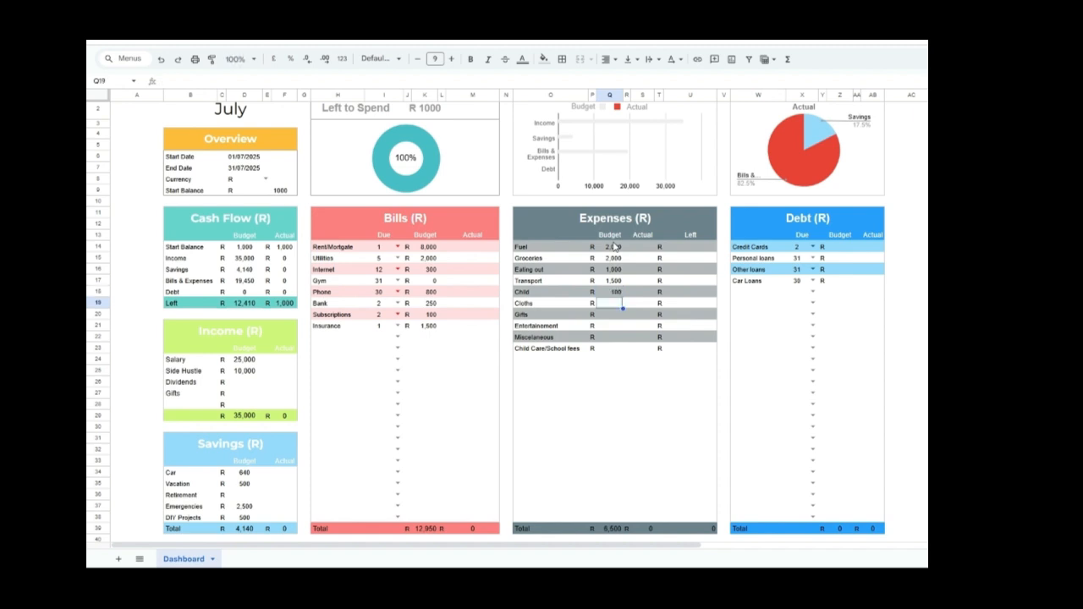
- Enter budgeted expenses of 150 for Cloths, 150 for Gifts, 300 for Entertainment, 100 for Miscellaneous and 2000 for Child Care/School fees
{"action": "type", "text": "150"}
{"action": "key", "text": "Return"}
{"action": "type", "text": "150"}
{"action": "key", "text": "Return"}
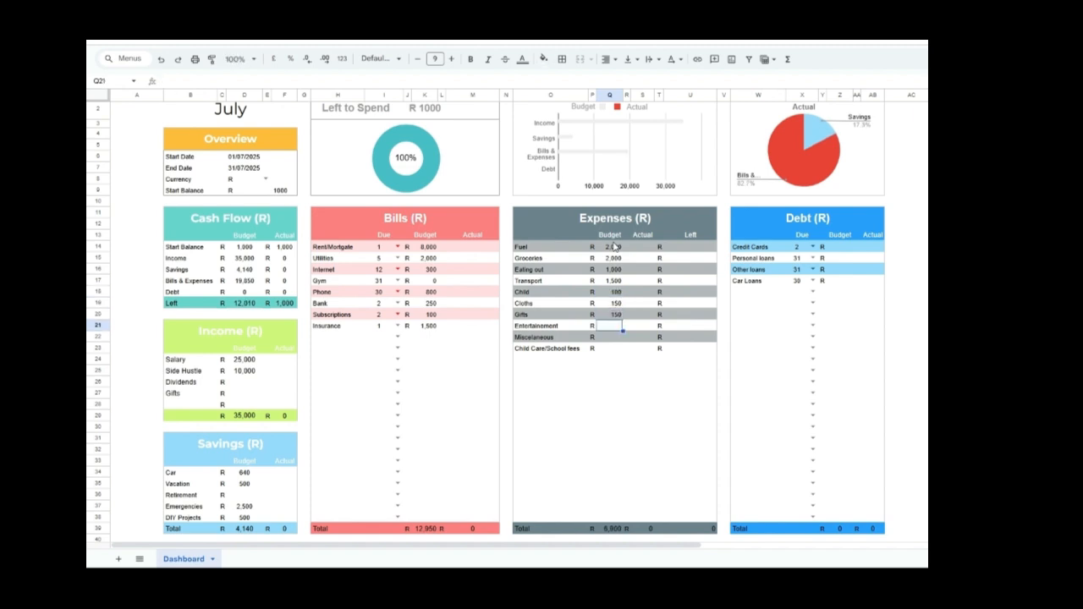
{"action": "type", "text": "300"}
{"action": "key", "text": "Return"}
{"action": "type", "text": "100"}
{"action": "key", "text": "Return"}
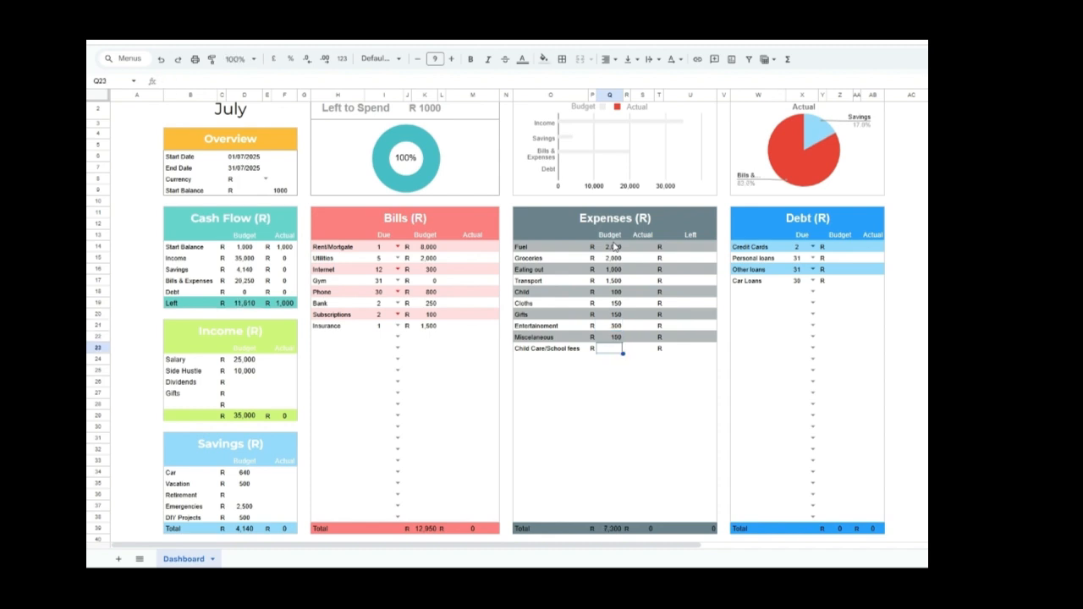
{"action": "type", "text": "2000"}
{"action": "key", "text": "Return"}
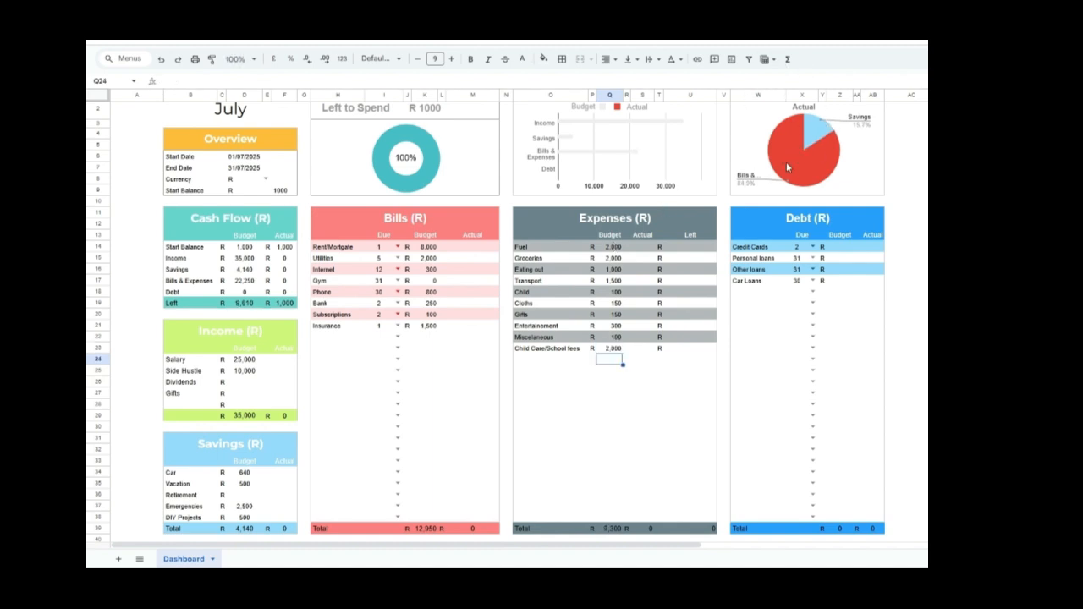
- Enter the debt budget as 1000 for Credit Cards and 1500 for Car Loans, skipping Personal loans and Other loans
{"action": "left_click", "coordinate": [843, 249]}
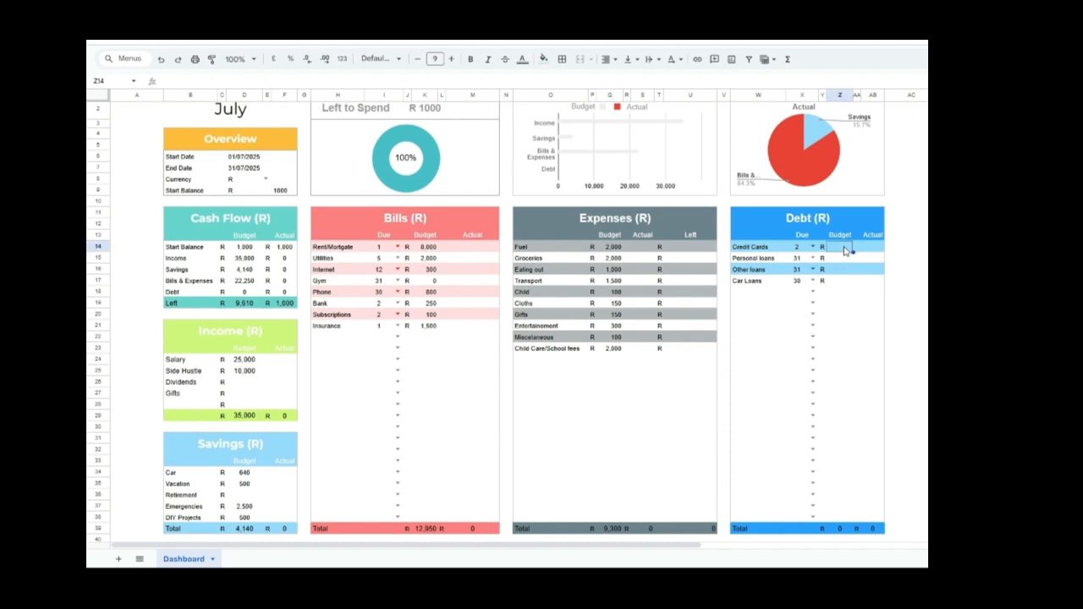
{"action": "type", "text": "1000"}
{"action": "key", "text": "Return"}
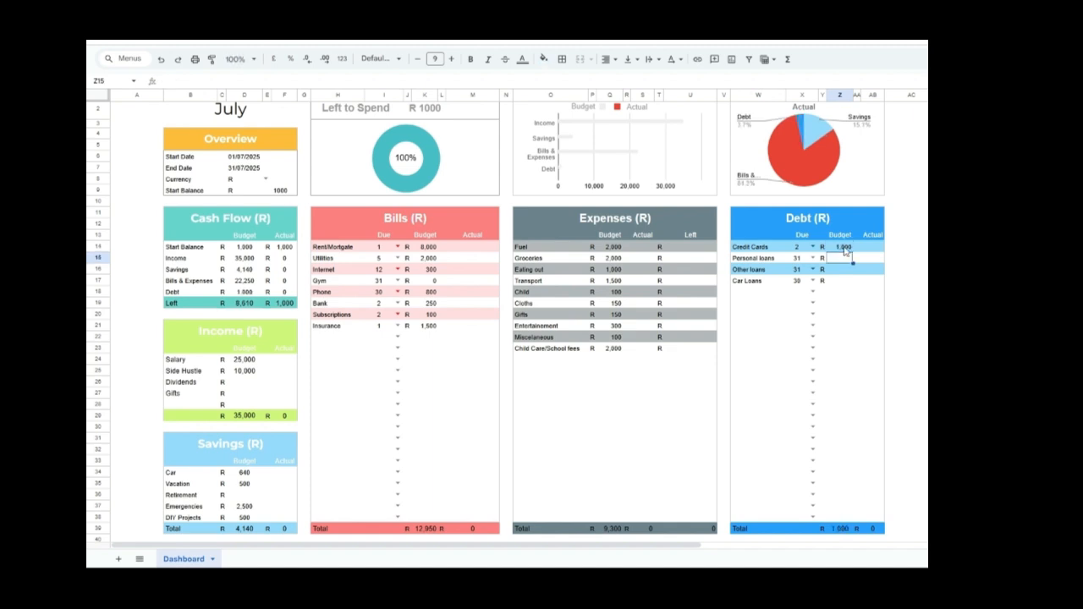
{"action": "key", "text": "Return"}
{"action": "key", "text": "Return"}
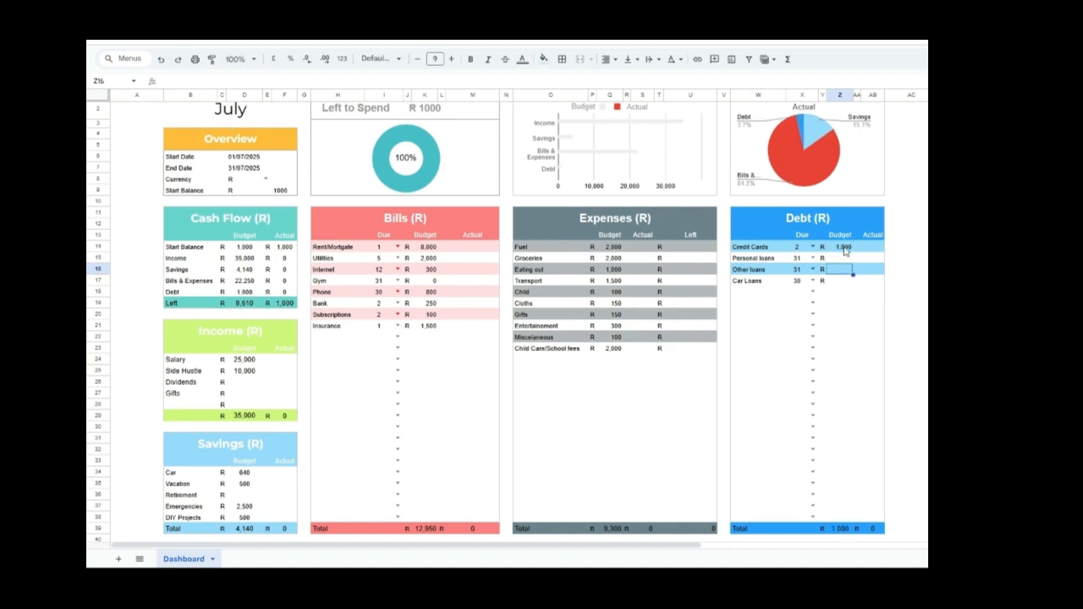
{"action": "key", "text": "Return"}
{"action": "key", "text": "Return"}
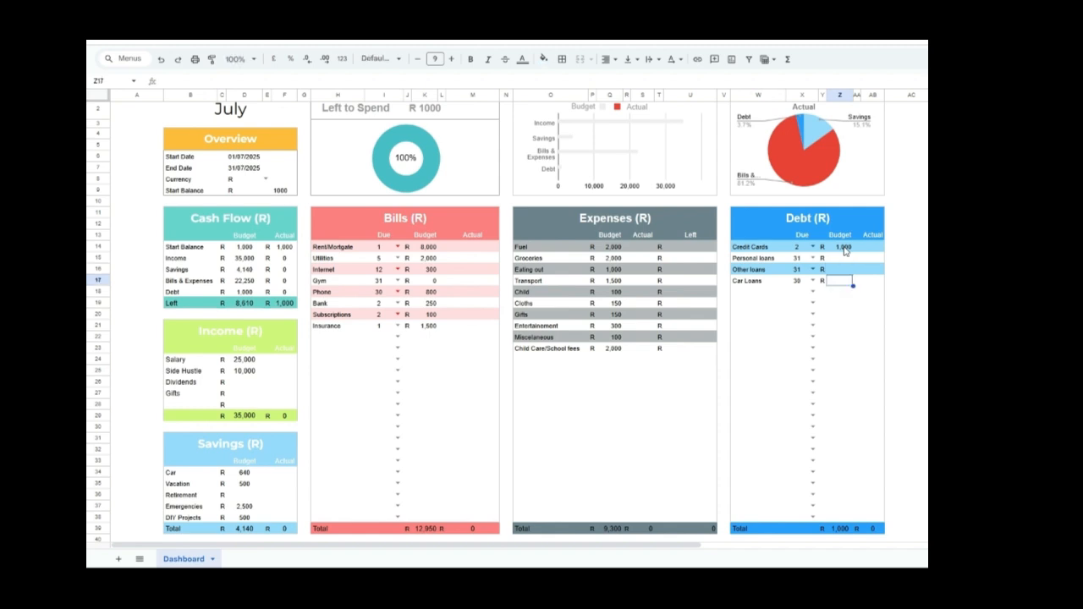
{"action": "type", "text": "1500"}
{"action": "key", "text": "Return"}
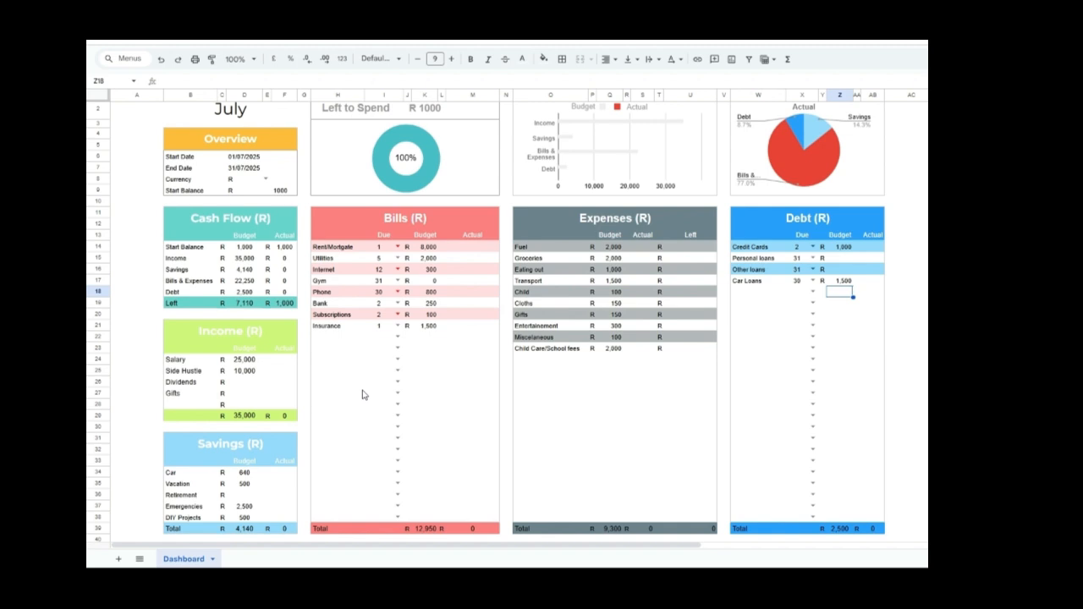
- Record the actual income as 25000 for Salary and 8000 for Side Hustle
{"action": "left_click", "coordinate": [280, 361]}
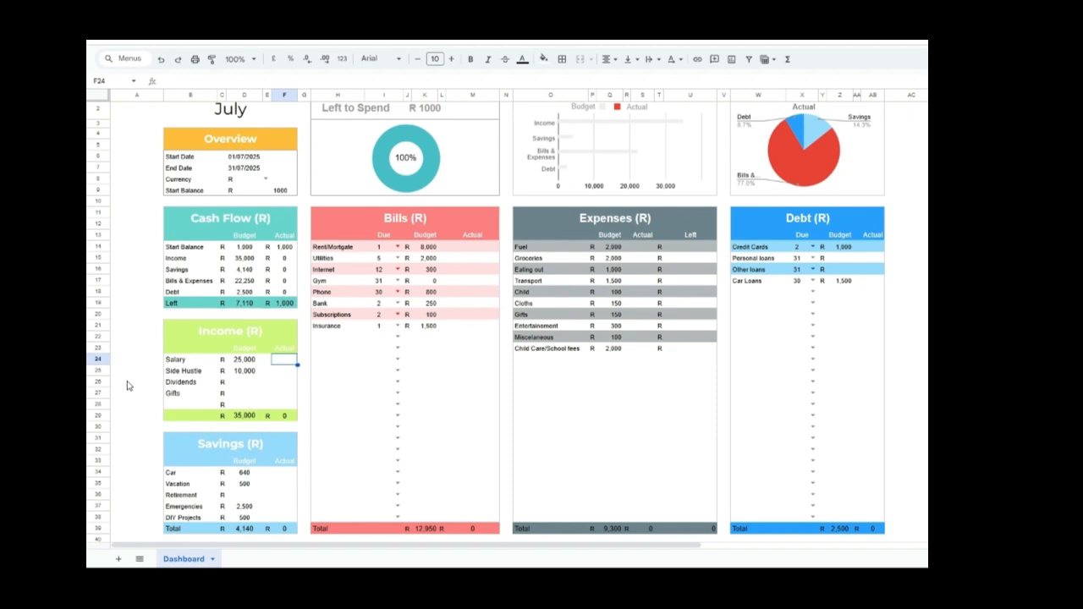
{"action": "type", "text": "25000"}
{"action": "key", "text": "Return"}
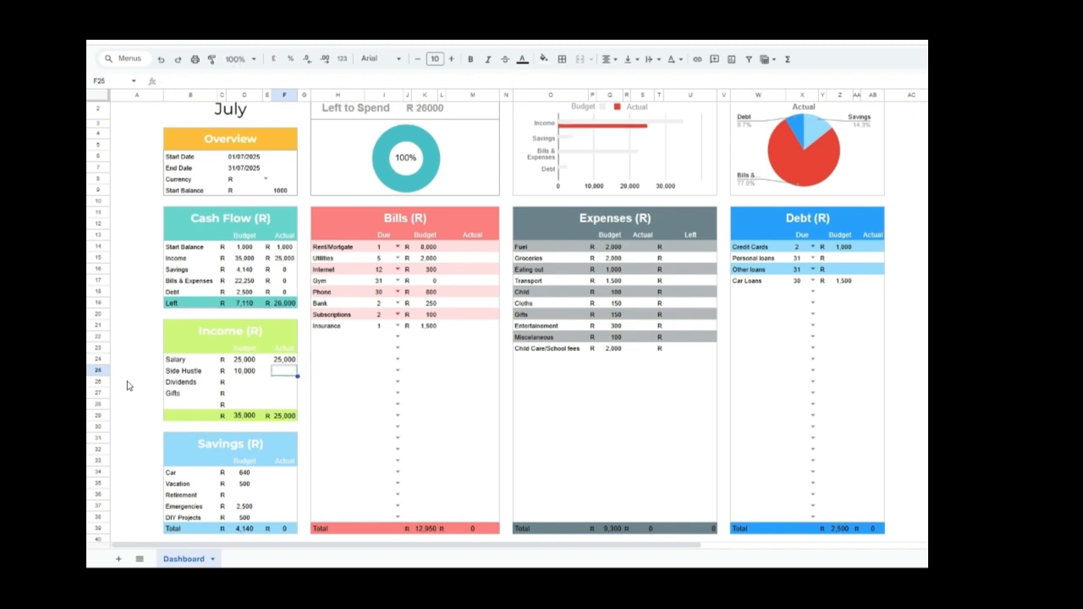
{"action": "type", "text": "8000"}
{"action": "key", "text": "Return"}
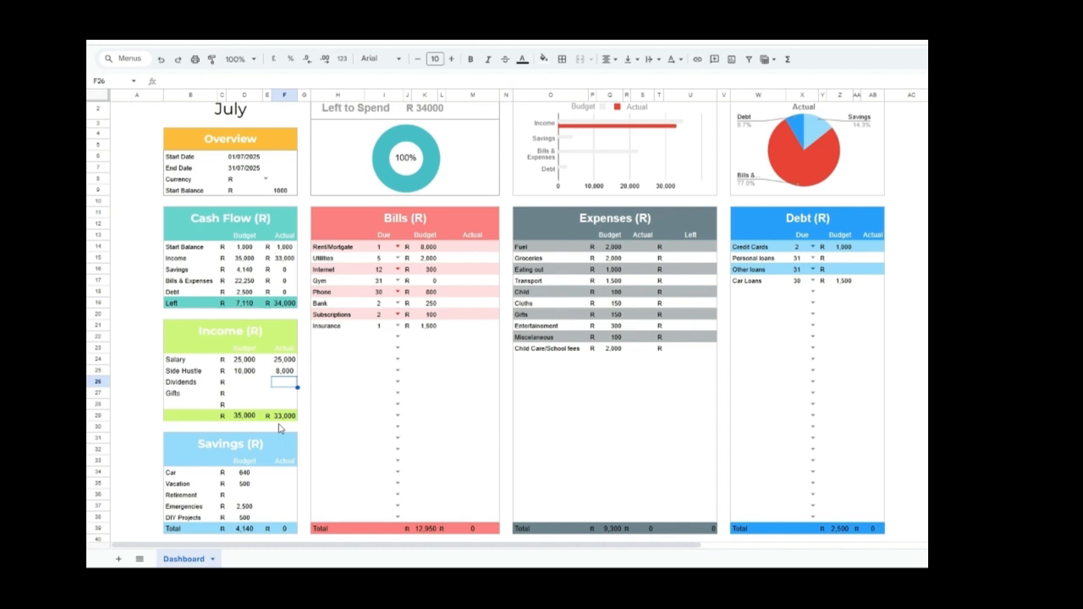
- Record actual savings of 640 for Car, 400 for Retirement, 2500 for Emergencies and 800 for DIY Projects, skipping Vacation
{"action": "left_click", "coordinate": [280, 476]}
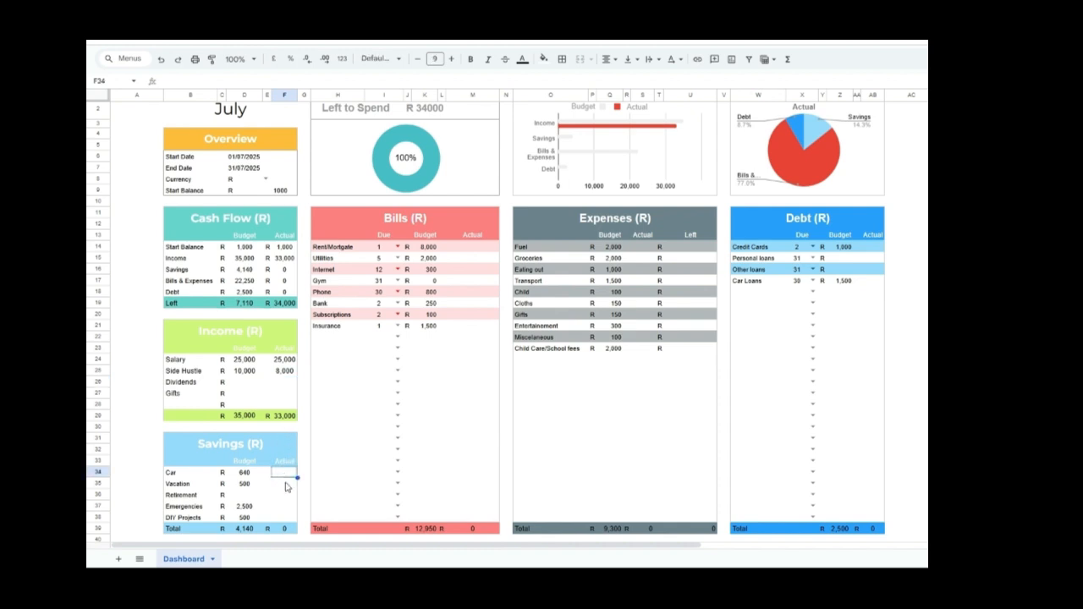
{"action": "type", "text": "640"}
{"action": "key", "text": "Return"}
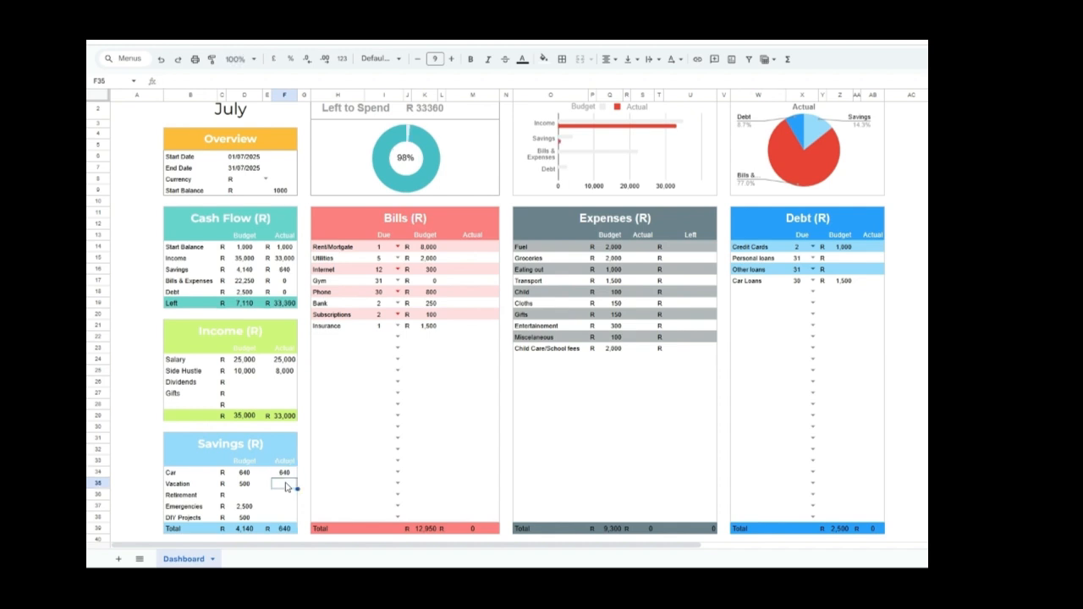
{"action": "key", "text": "Down"}
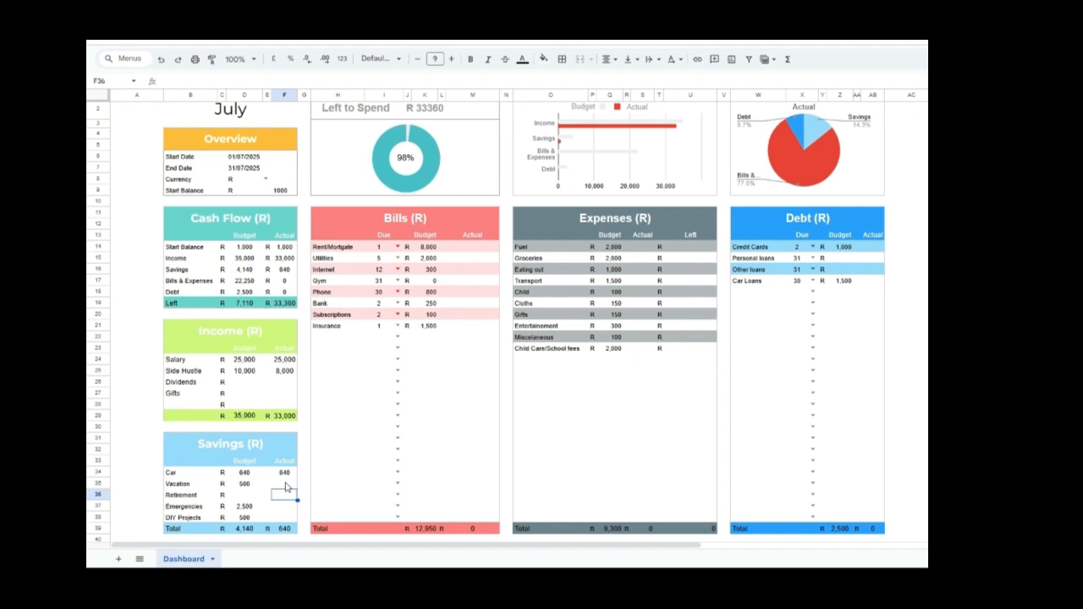
{"action": "type", "text": "400"}
{"action": "key", "text": "Return"}
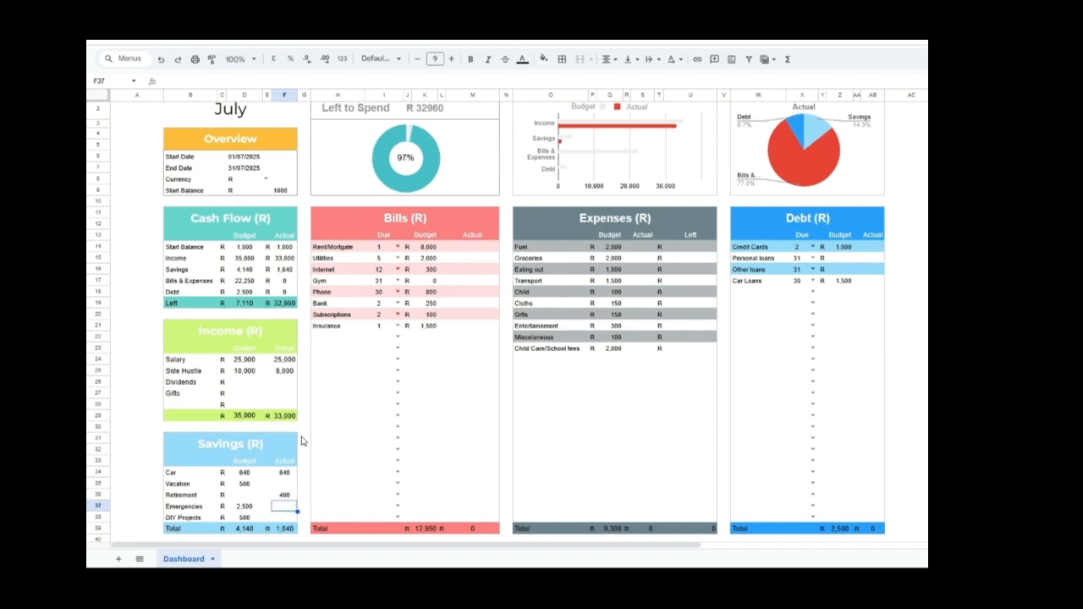
{"action": "type", "text": "2500"}
{"action": "key", "text": "Return"}
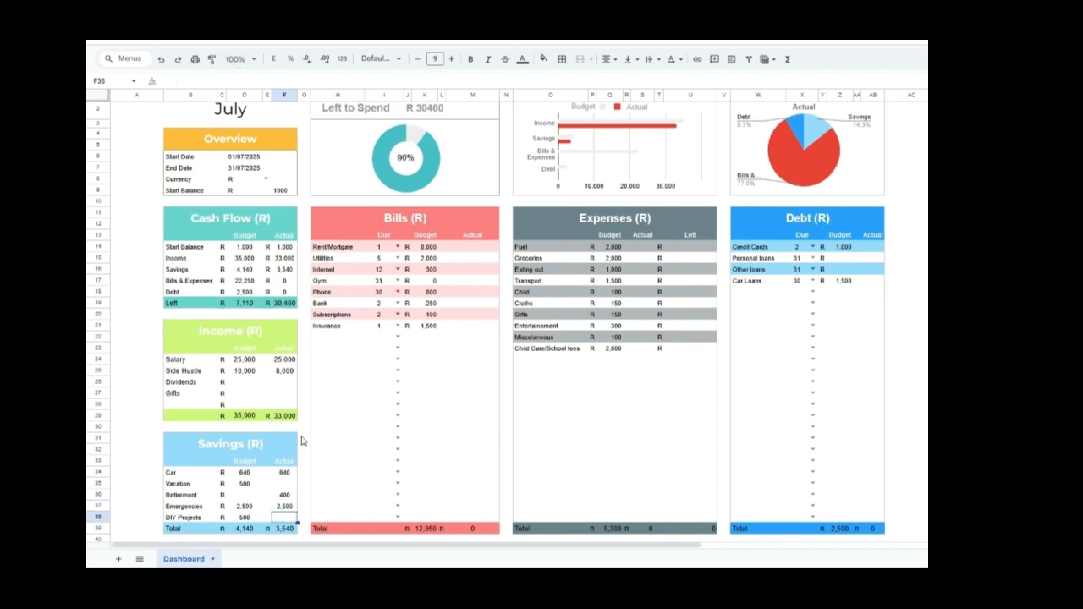
{"action": "type", "text": "800"}
{"action": "key", "text": "Return"}
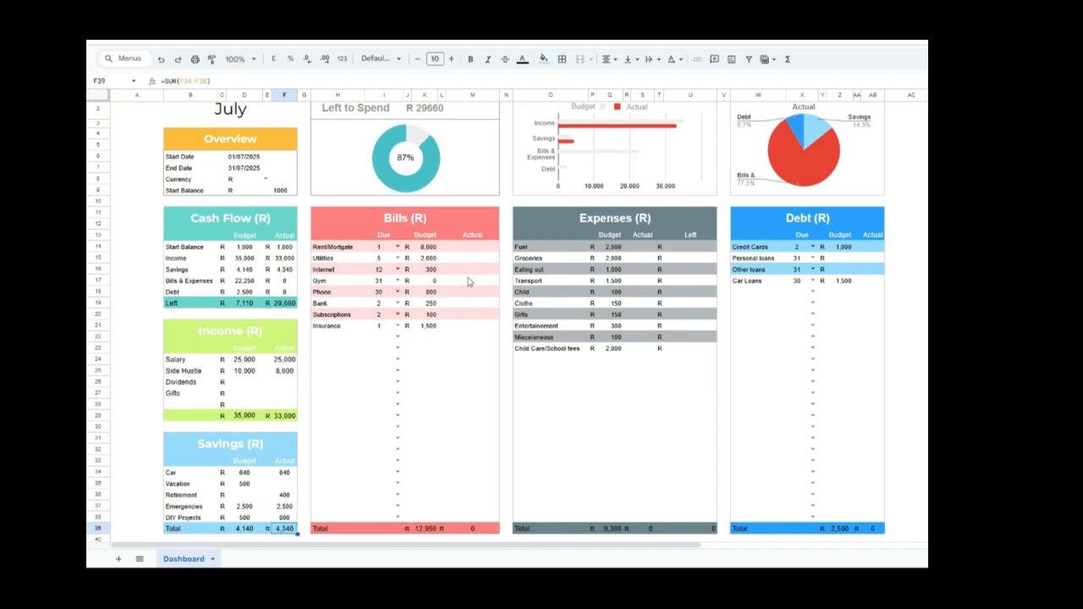
- Record actual bills of 8100 for Rent/Mortgage, 2000 for Utilities and 400 for Internet
{"action": "left_click", "coordinate": [473, 247]}
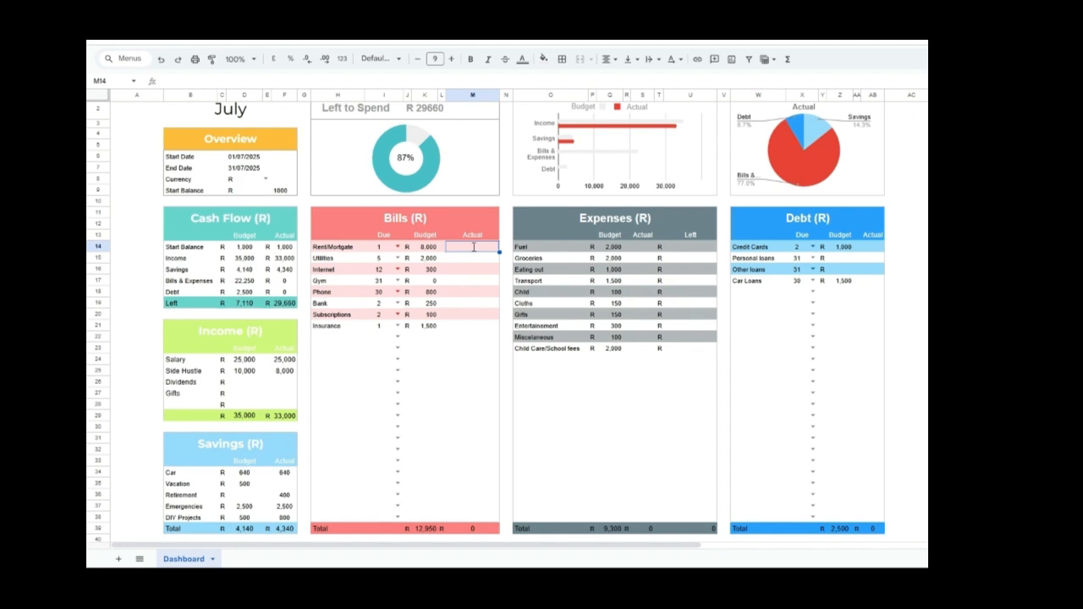
{"action": "double_click", "coordinate": [473, 248]}
{"action": "type", "text": "8100"}
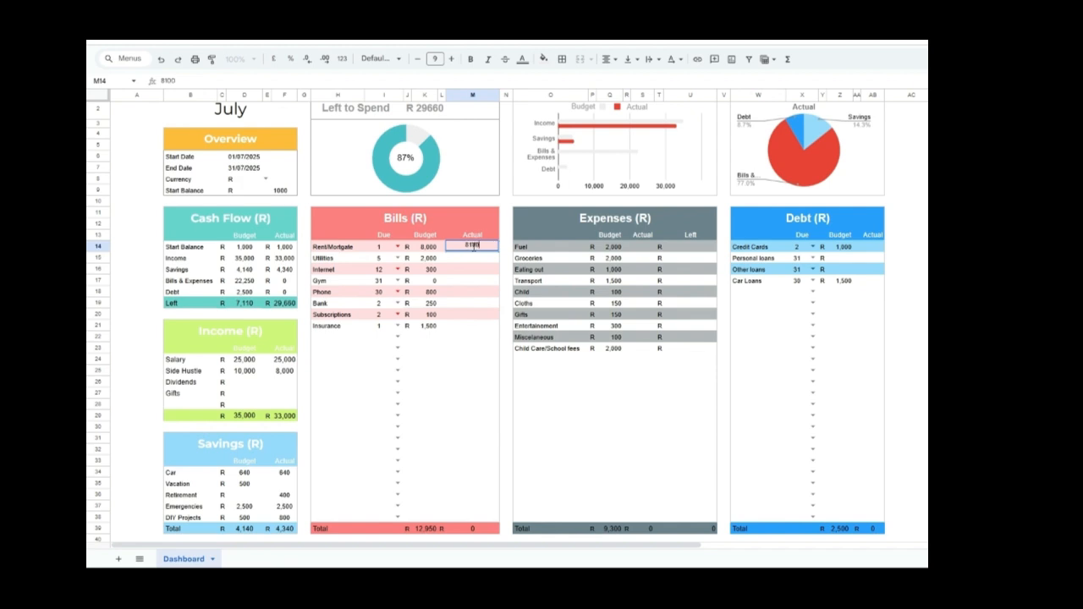
{"action": "key", "text": "Return"}
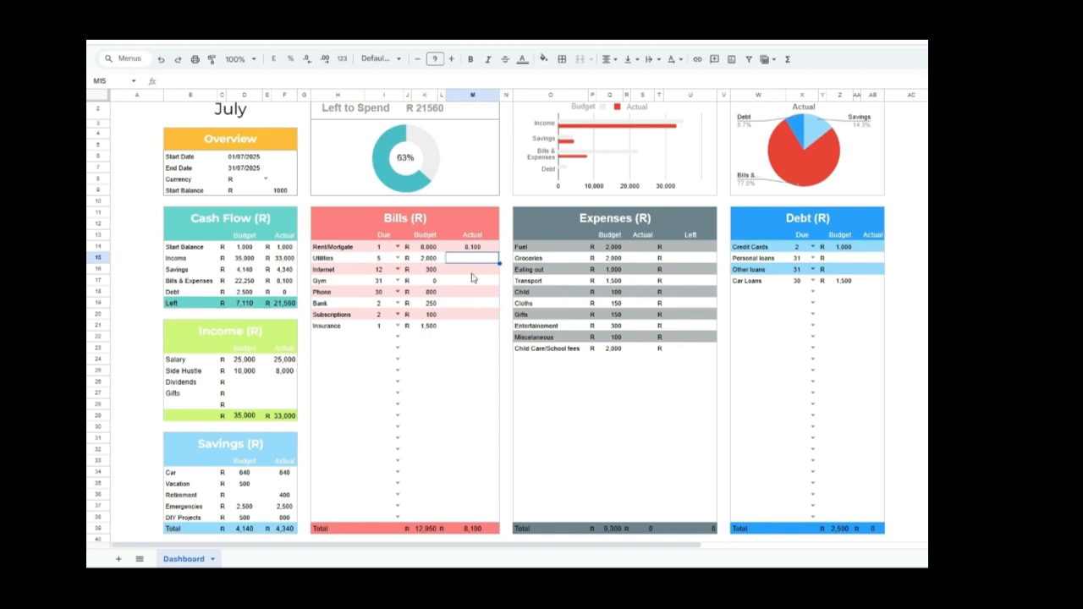
{"action": "type", "text": "2000"}
{"action": "key", "text": "Return"}
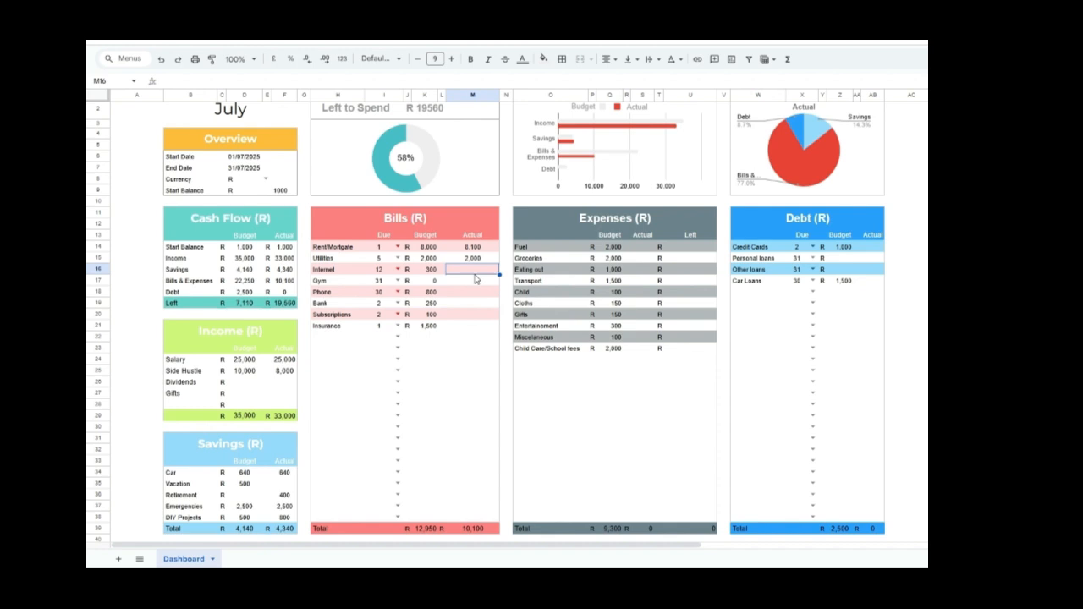
{"action": "type", "text": "400"}
{"action": "key", "text": "Return"}
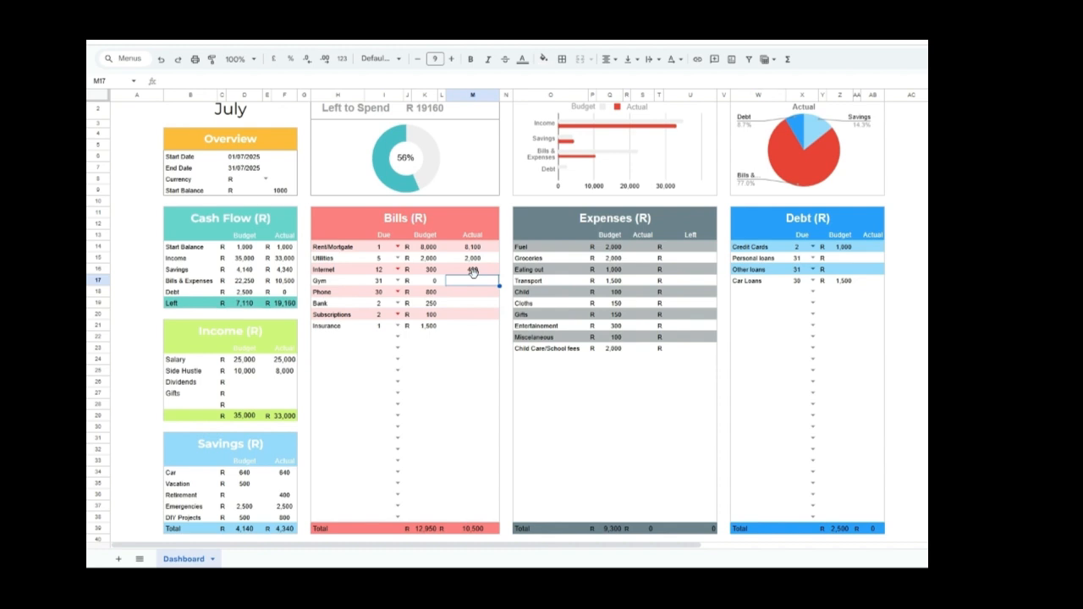
- Record actual bills of 400 for Phone, 250 for Bank, 100 for Subscriptions and 1000 for Insurance, skipping Gym
{"action": "key", "text": "Down"}
{"action": "type", "text": "400"}
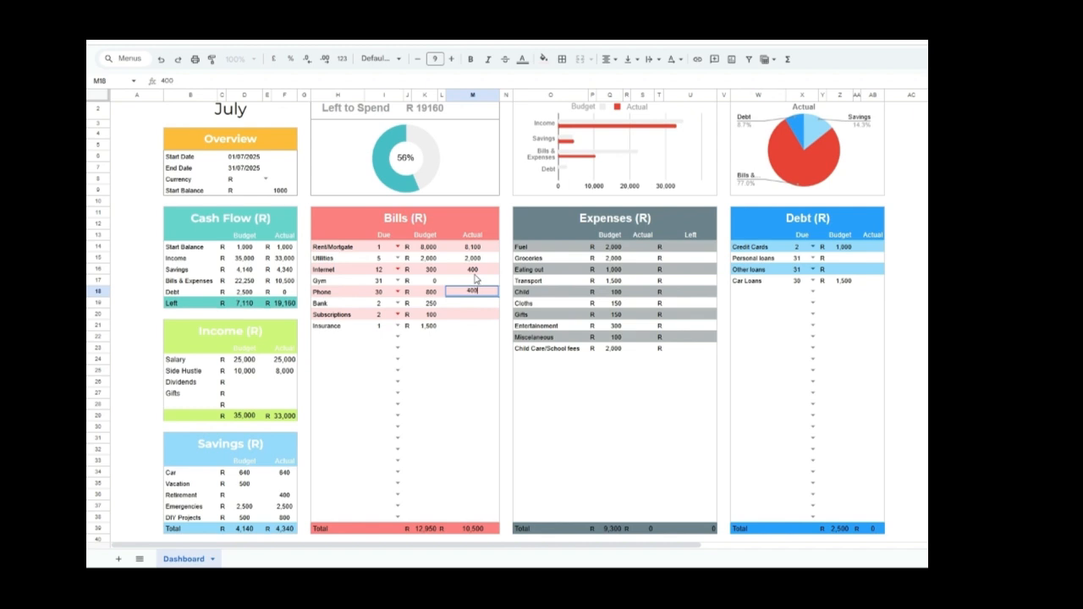
{"action": "key", "text": "Return"}
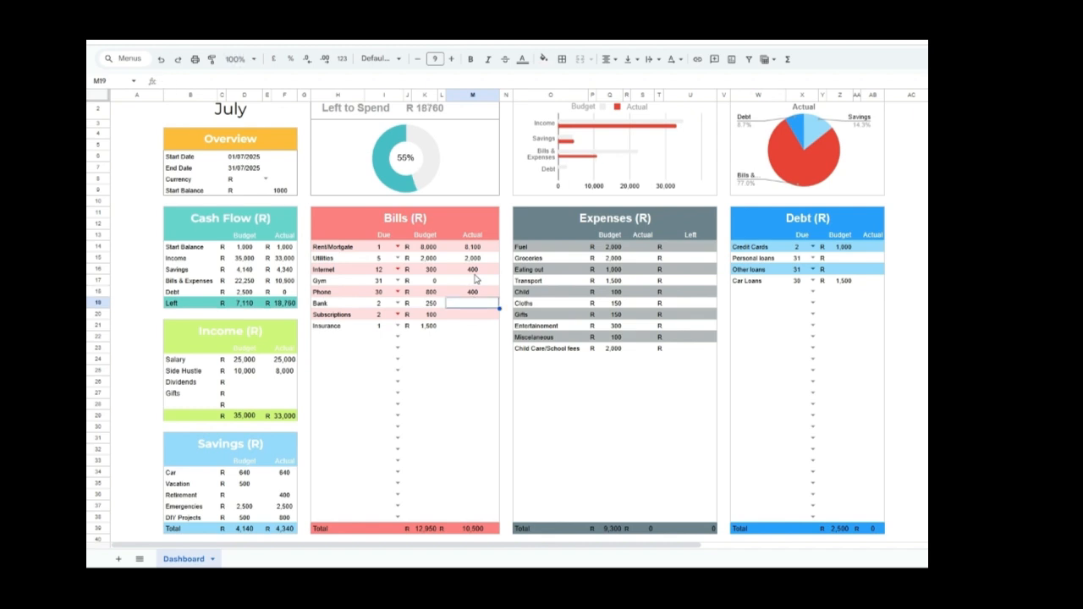
{"action": "type", "text": "250"}
{"action": "key", "text": "Return"}
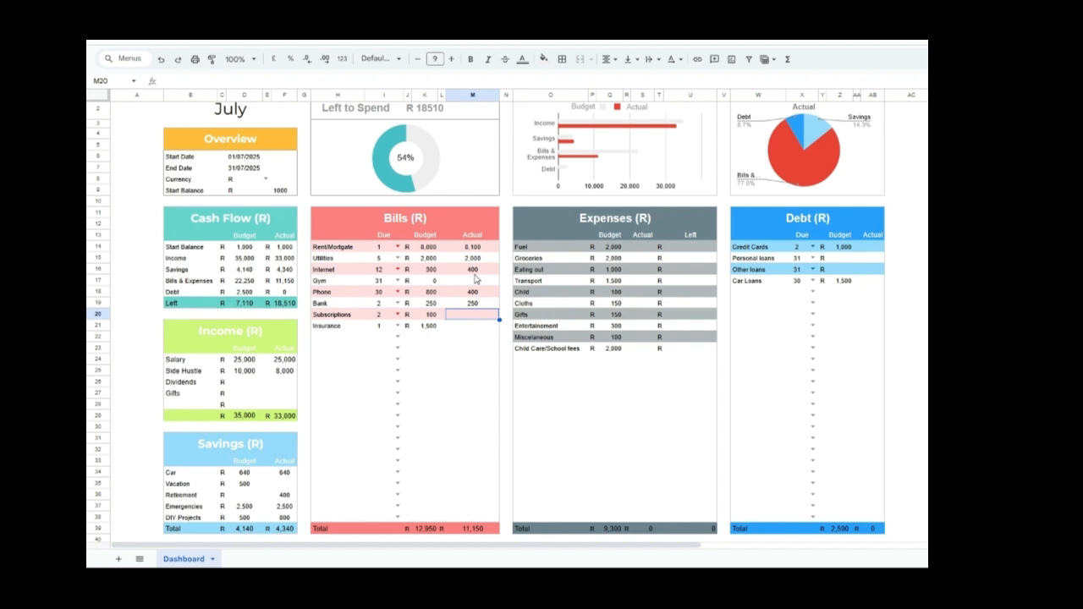
{"action": "type", "text": "100"}
{"action": "key", "text": "Return"}
{"action": "type", "text": "1000"}
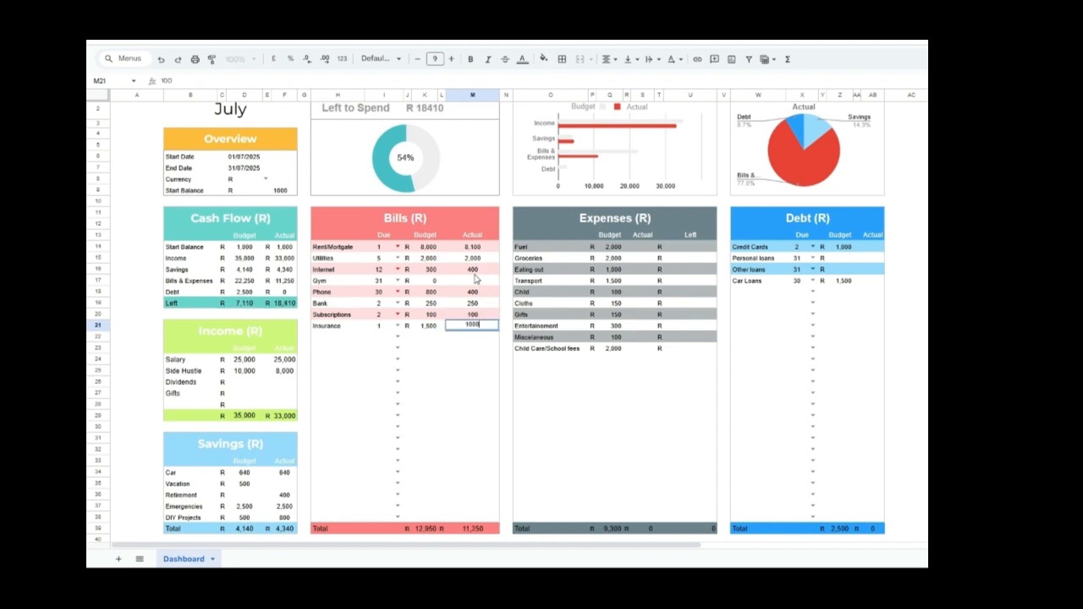
{"action": "key", "text": "Return"}
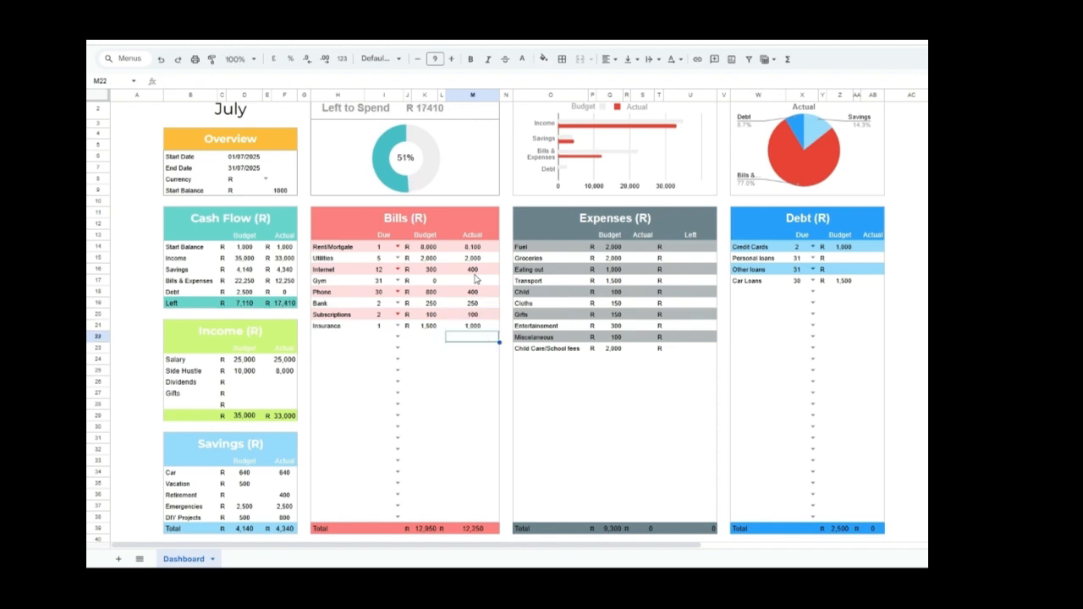
- Enter 2000 as the actual expense for Fuel
{"action": "left_click", "coordinate": [648, 247]}
{"action": "type", "text": "2000"}
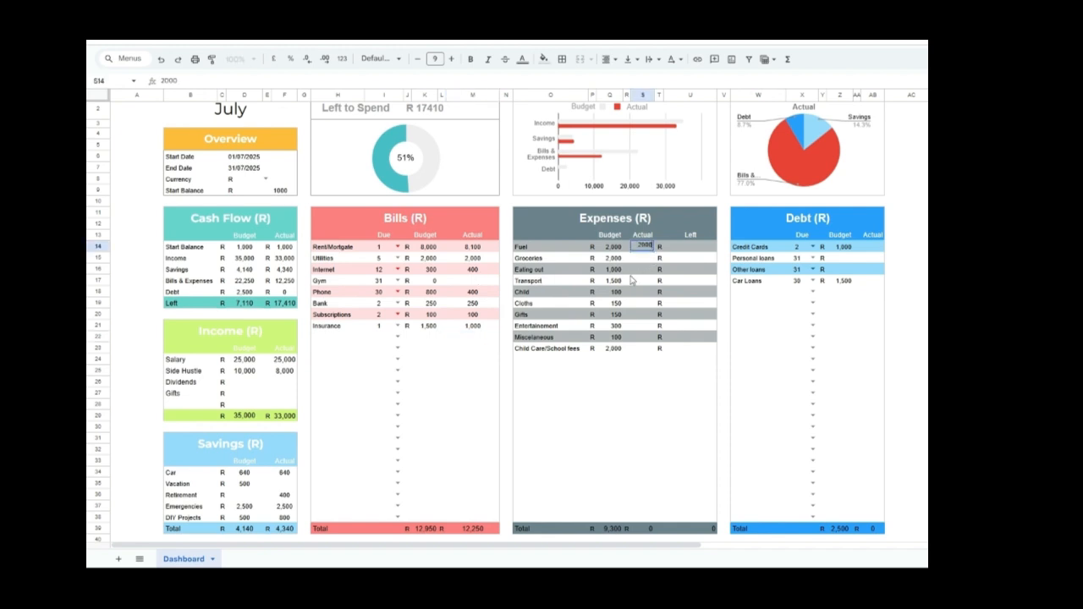
{"action": "key", "text": "Return"}
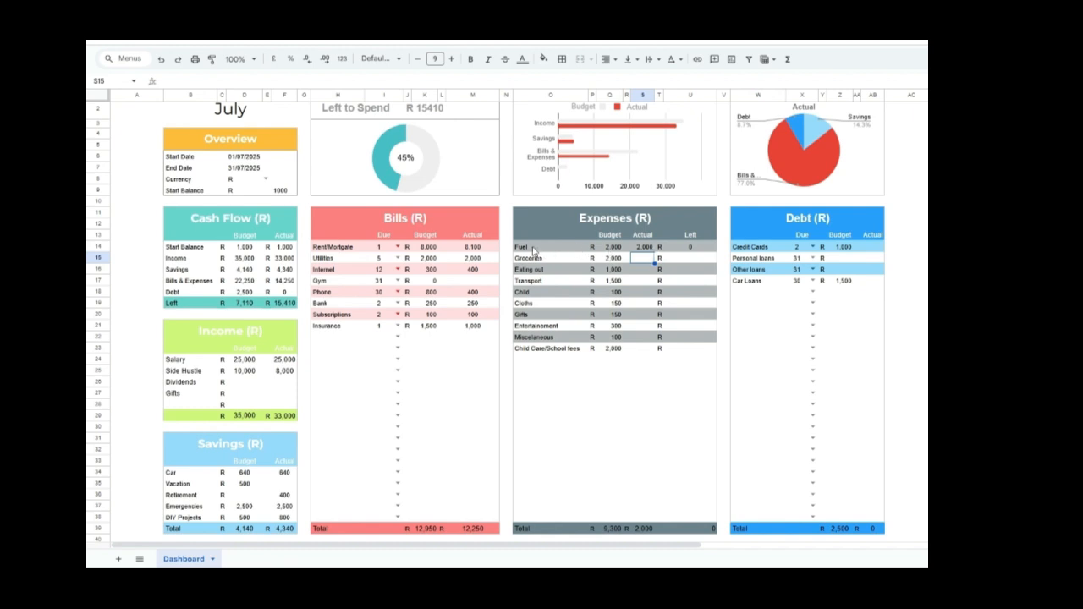
- Set the actual expense for Fuel to 1000 and select the cell with the amount left for Fuel
{"action": "left_click", "coordinate": [641, 251]}
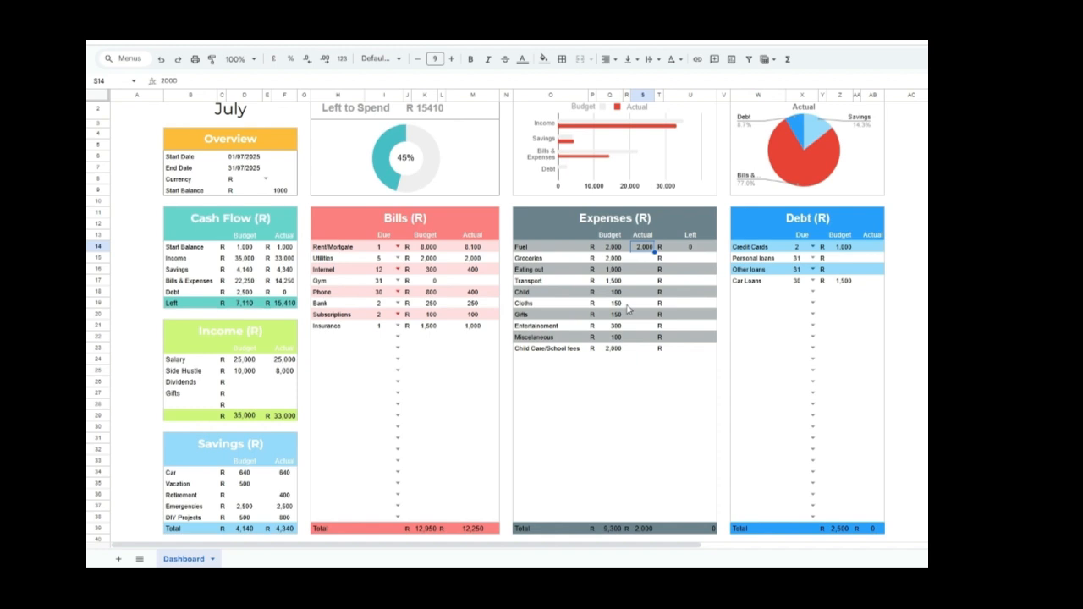
{"action": "type", "text": "500"}
{"action": "key", "text": "Return"}
{"action": "type", "text": "1000"}
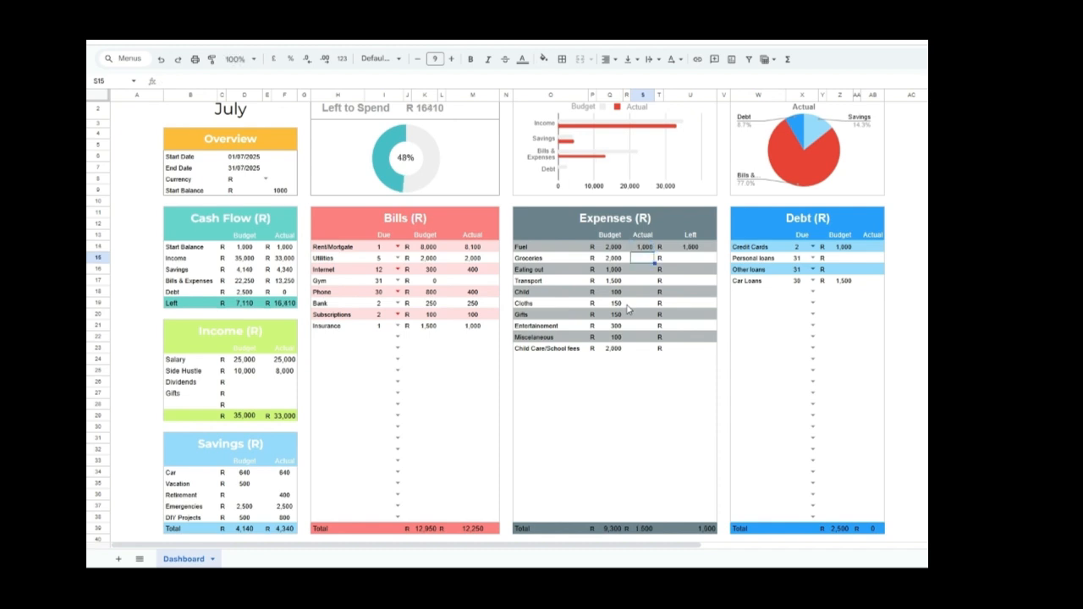
{"action": "key", "text": "Return"}
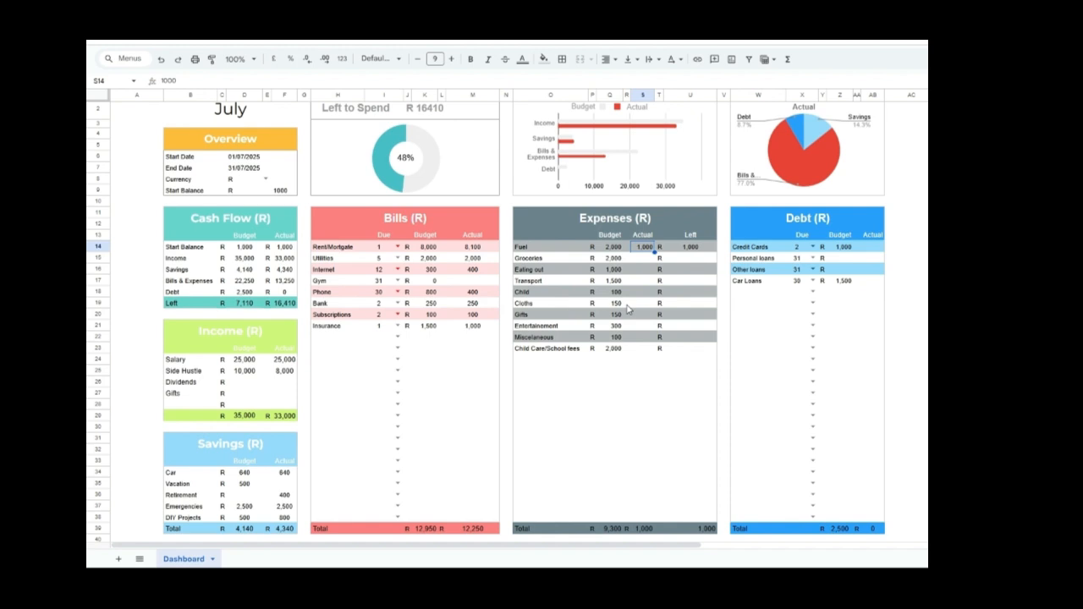
{"action": "left_click", "coordinate": [692, 247]}
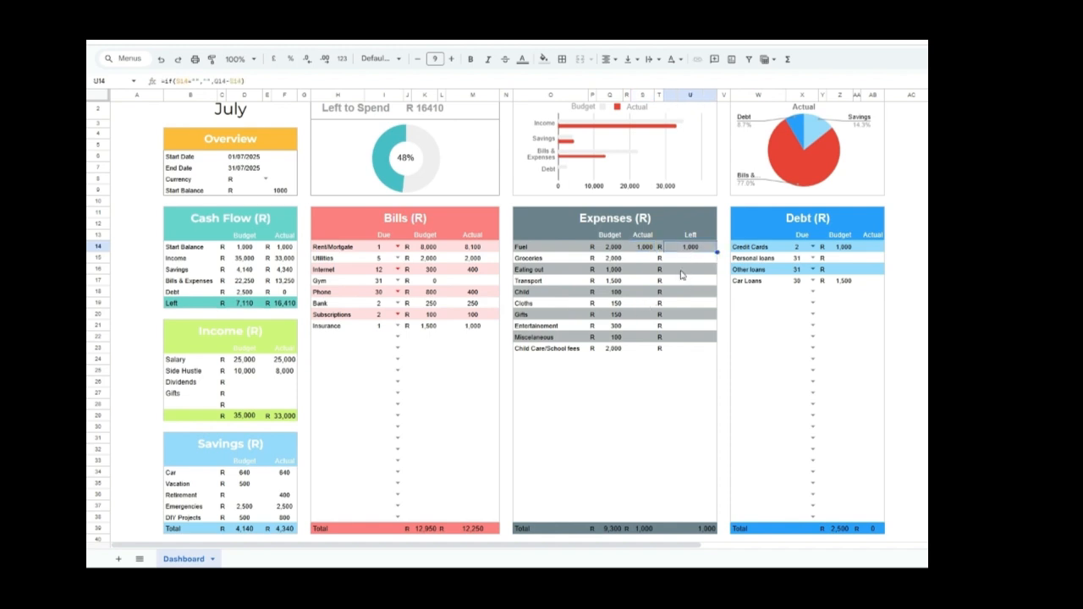
- Record actual expenses of 2100 for Groceries, 1100 for Eating out and 1500 for Transport
{"action": "left_click", "coordinate": [650, 259]}
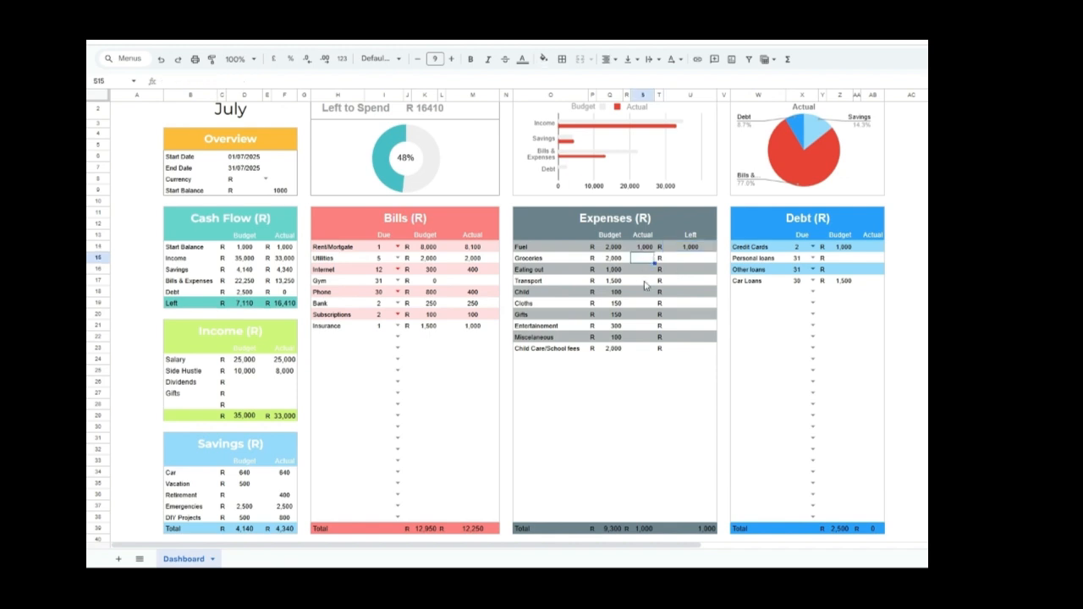
{"action": "type", "text": "2100"}
{"action": "key", "text": "Return"}
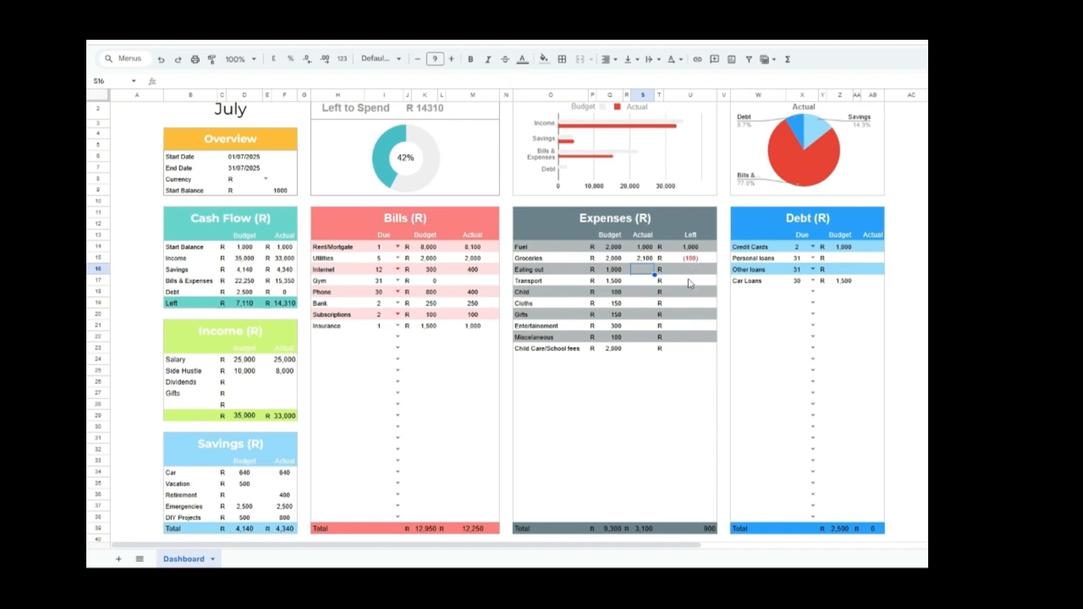
{"action": "type", "text": "1100"}
{"action": "key", "text": "Return"}
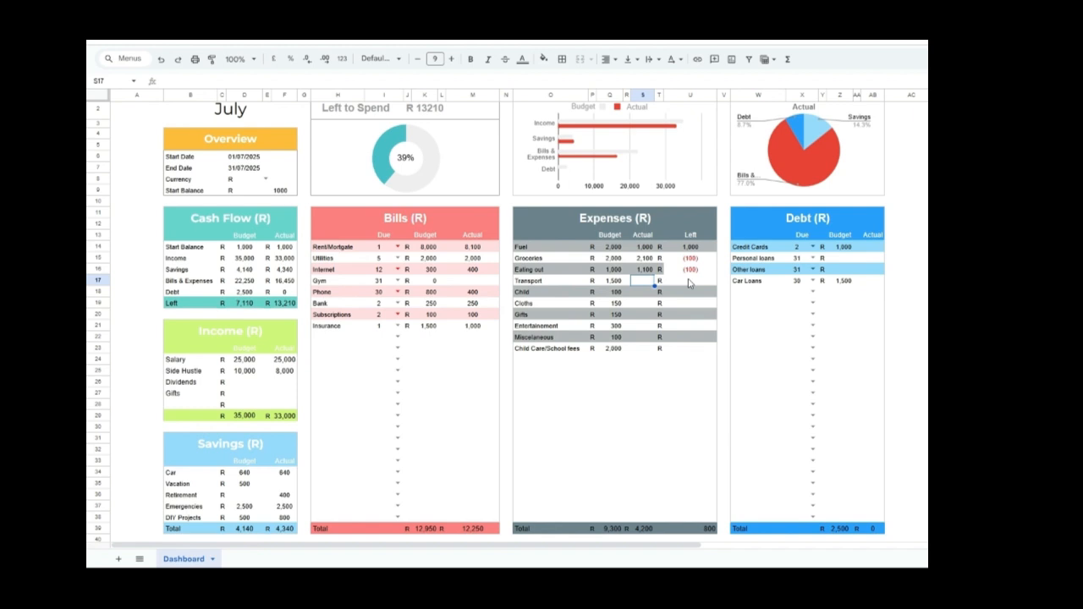
{"action": "type", "text": "1500"}
{"action": "key", "text": "Return"}
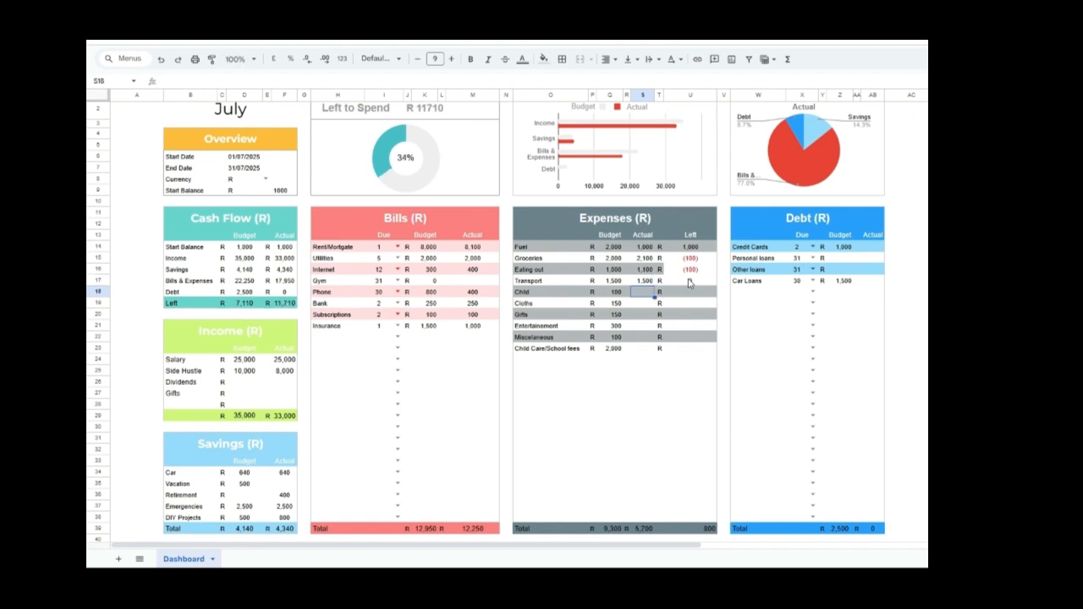
- Record actual expenses of 100 for Child, 150 for Cloths and 20 for Gifts
{"action": "type", "text": "100"}
{"action": "key", "text": "Return"}
{"action": "type", "text": "150"}
{"action": "key", "text": "Return"}
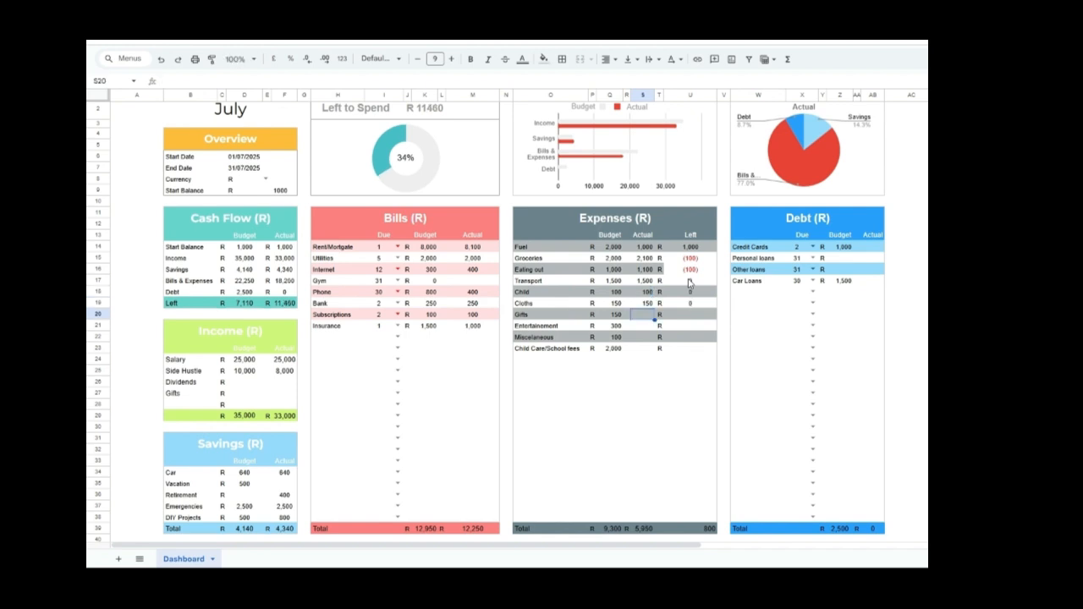
{"action": "type", "text": "20"}
{"action": "key", "text": "Return"}
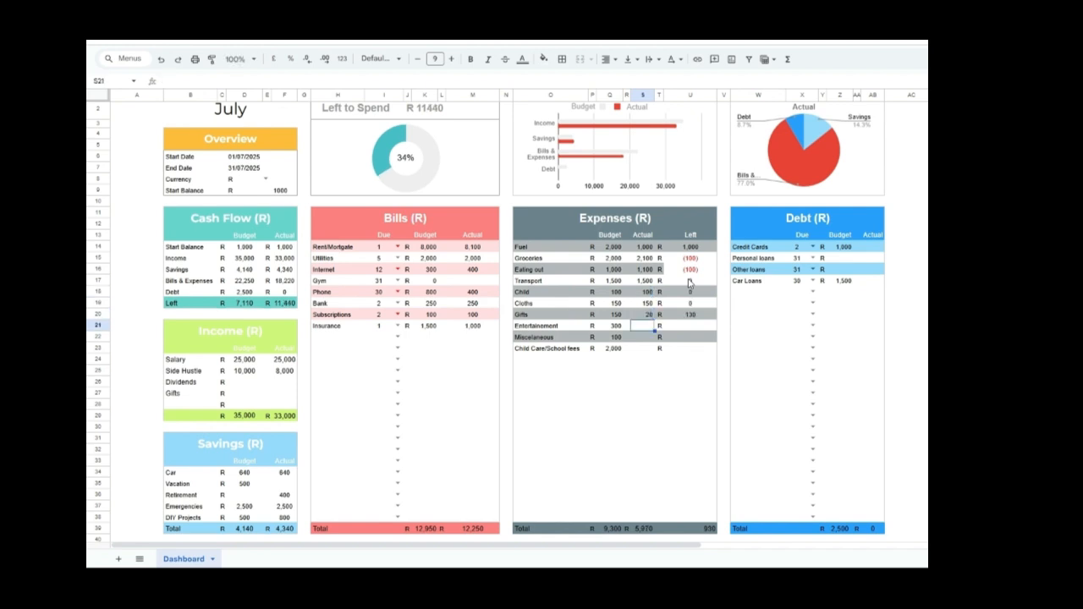
- Record actual expenses of 320 for Entertainement, 100 for Miscellaneous and 2000 for Child Care/School fees
{"action": "type", "text": "320"}
{"action": "key", "text": "Return"}
{"action": "type", "text": "100"}
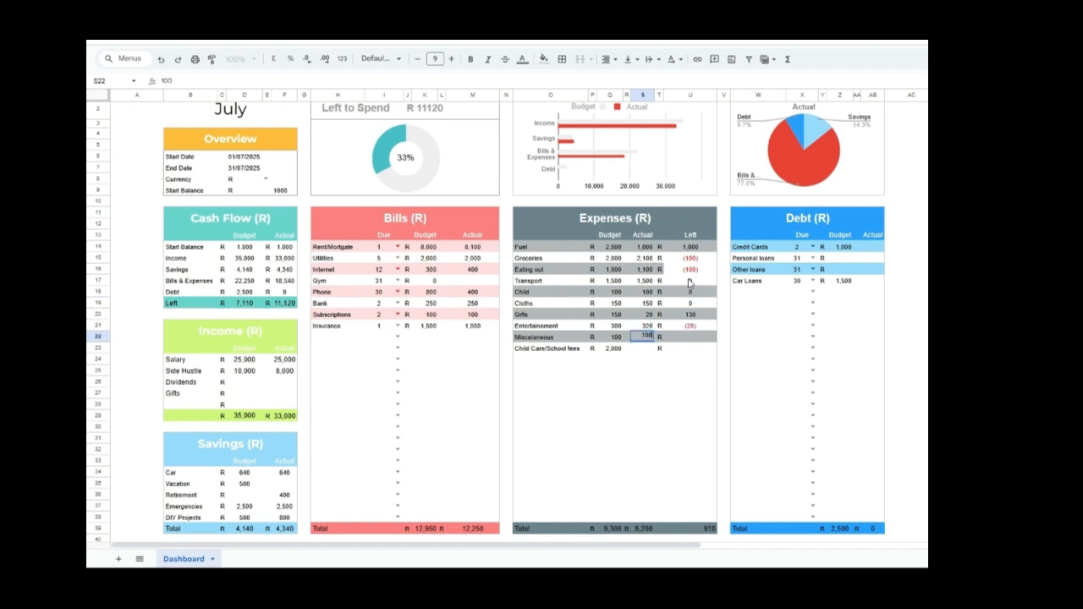
{"action": "key", "text": "Return"}
{"action": "type", "text": "2000"}
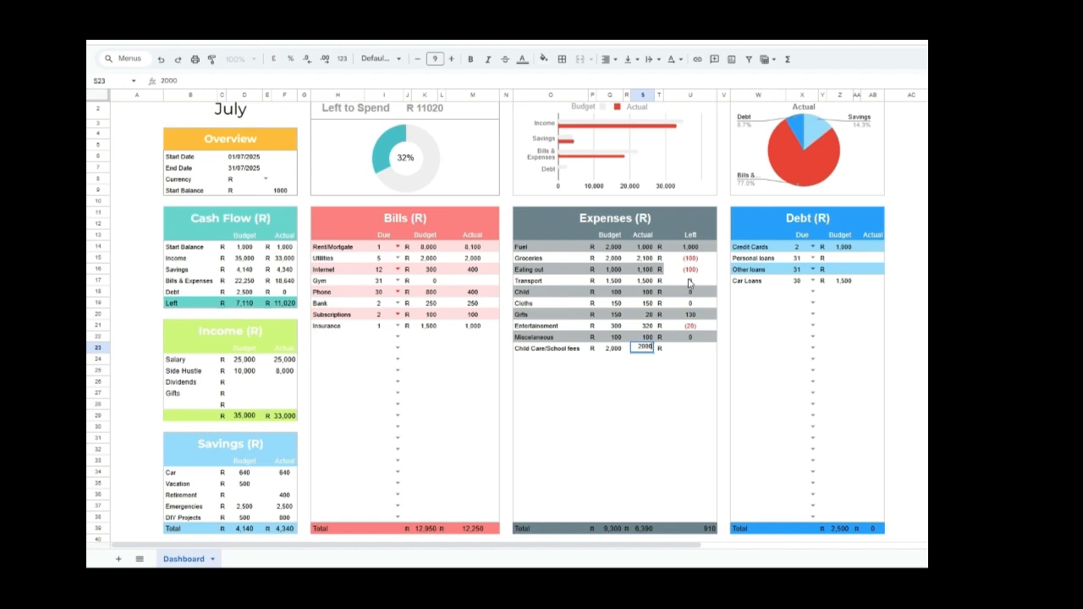
{"action": "key", "text": "Return"}
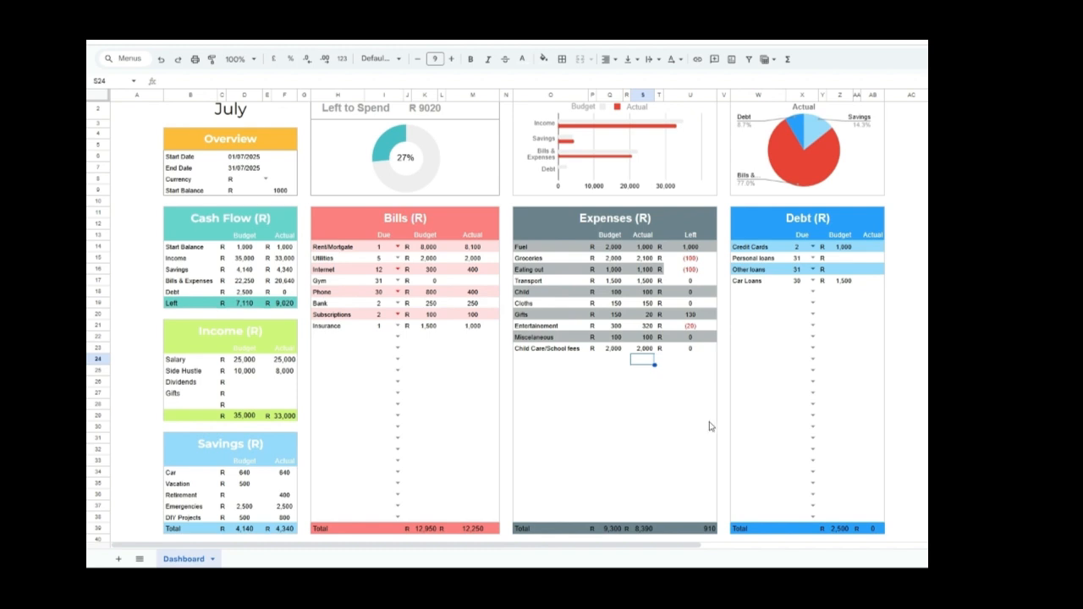
- Record actual debt payments of 1000 for Credit Cards, 0 for Other loans and 400 for Car Loans, leaving Personal loans blank
{"action": "left_click", "coordinate": [872, 249]}
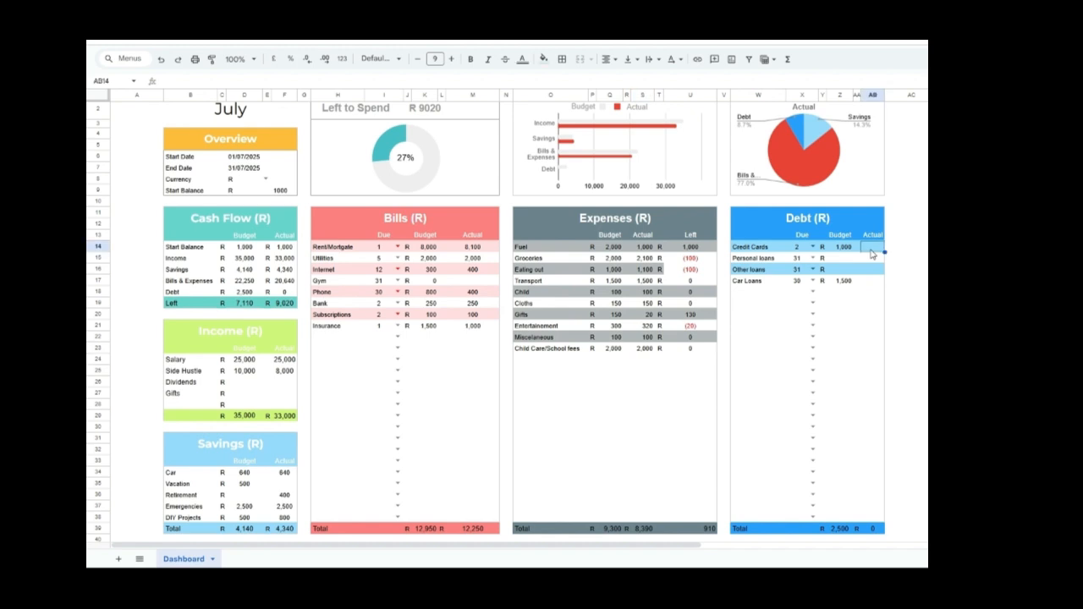
{"action": "type", "text": "1000"}
{"action": "key", "text": "Return"}
{"action": "key", "text": "Return"}
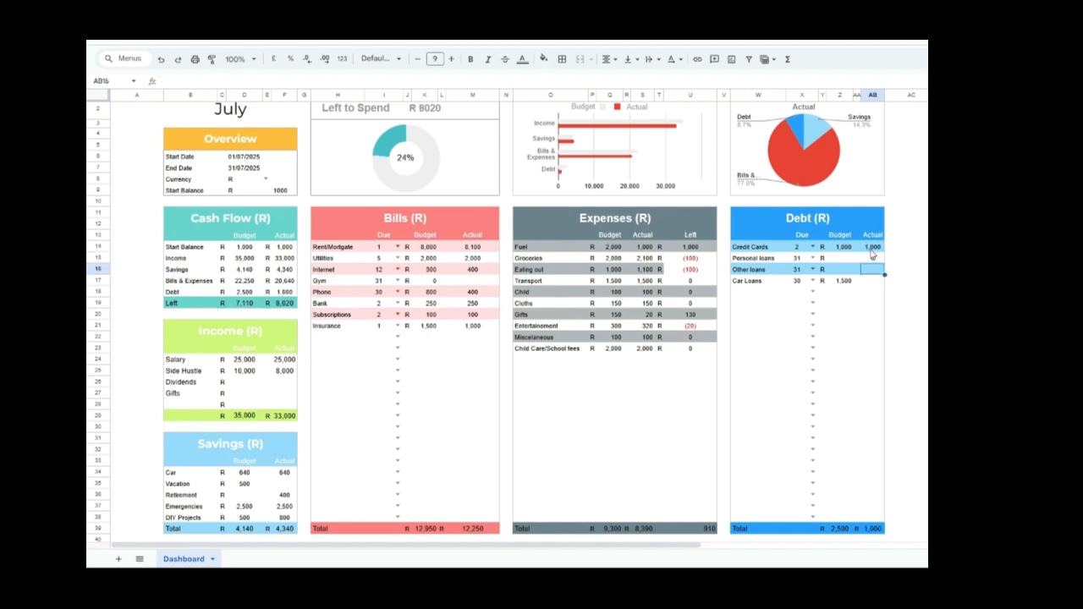
{"action": "type", "text": "0"}
{"action": "key", "text": "Return"}
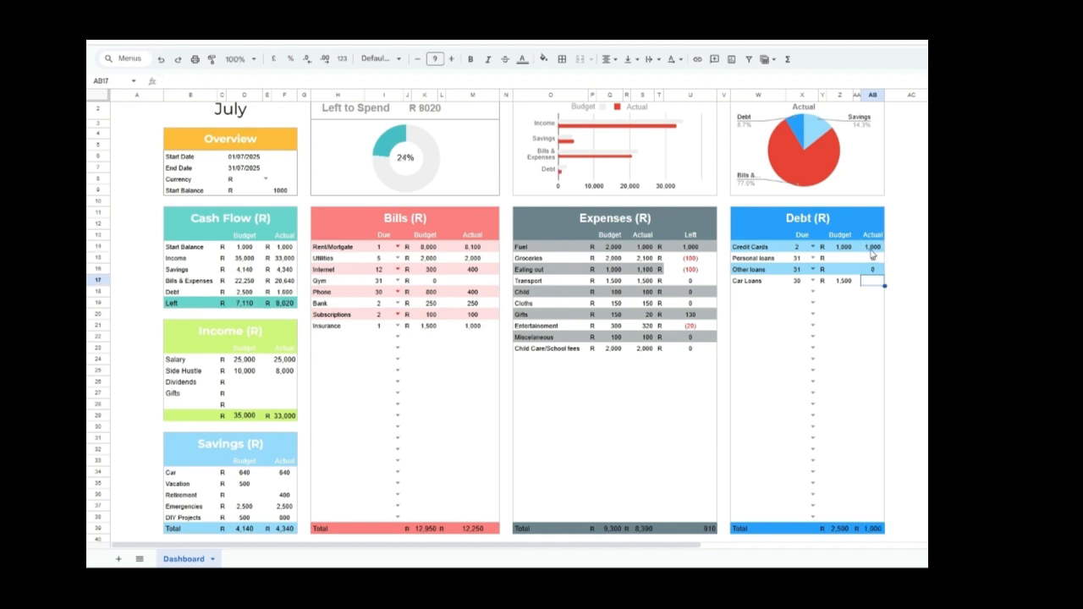
{"action": "type", "text": "400"}
{"action": "key", "text": "Return"}
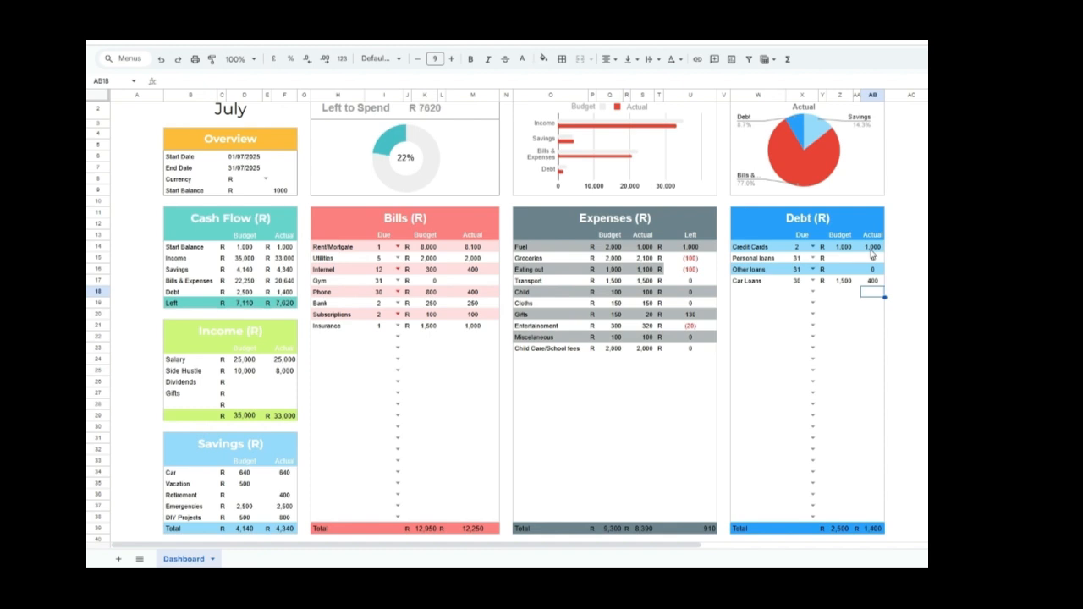